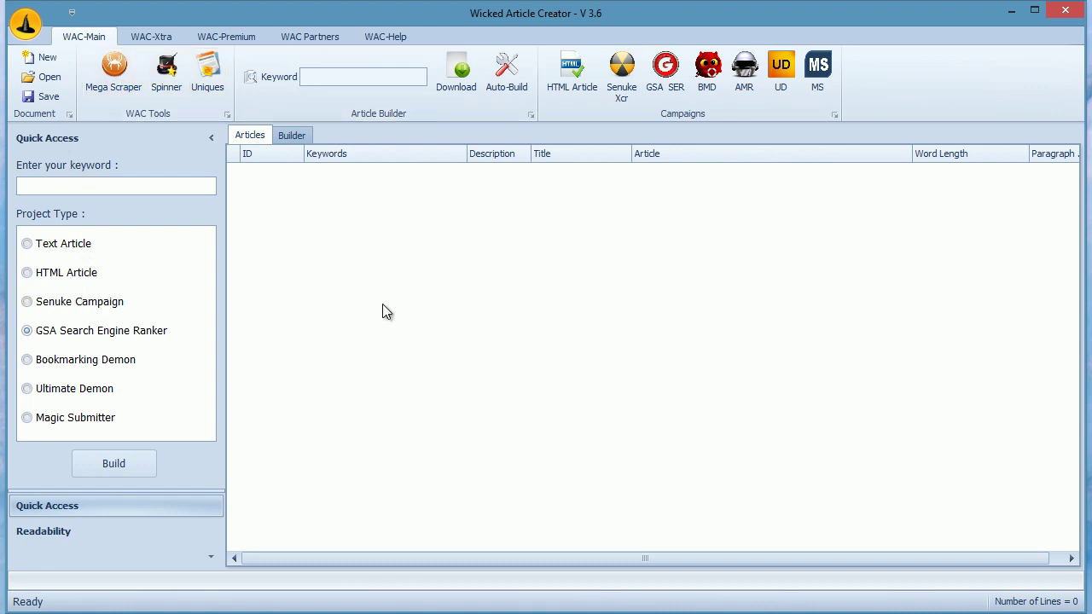
- Import the 200 weight-loss articles from the lwf XML file into the Articles grid
right_click(404, 251)
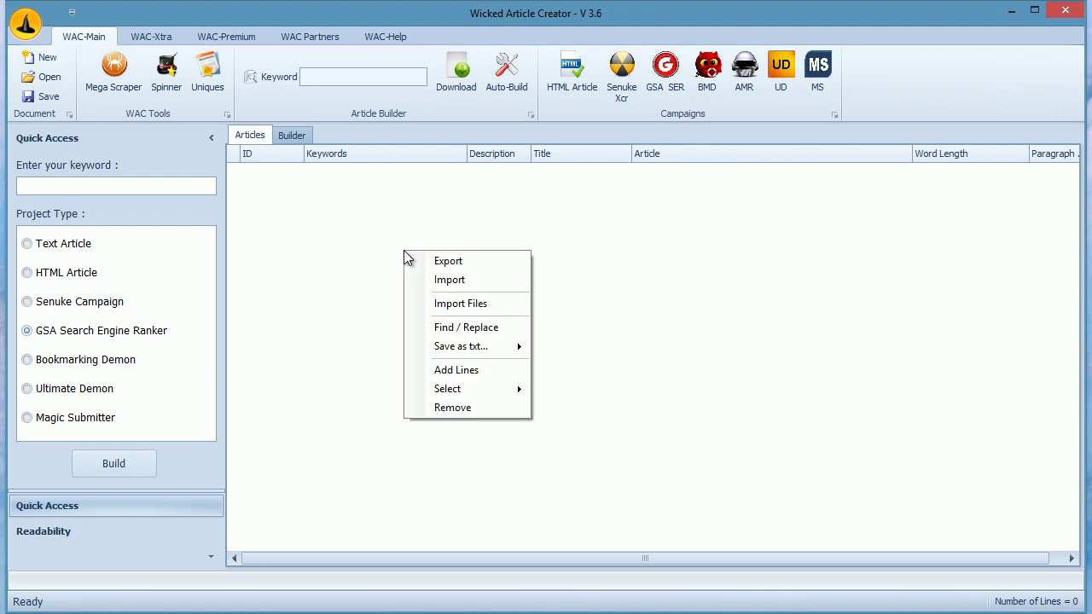
click(444, 280)
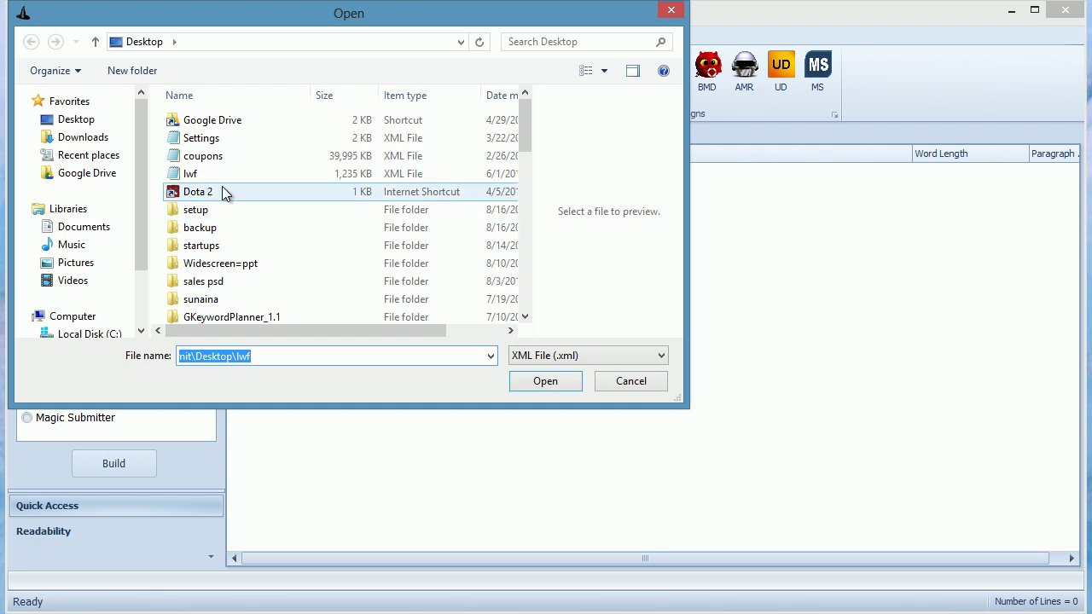
click(218, 176)
double_click(218, 178)
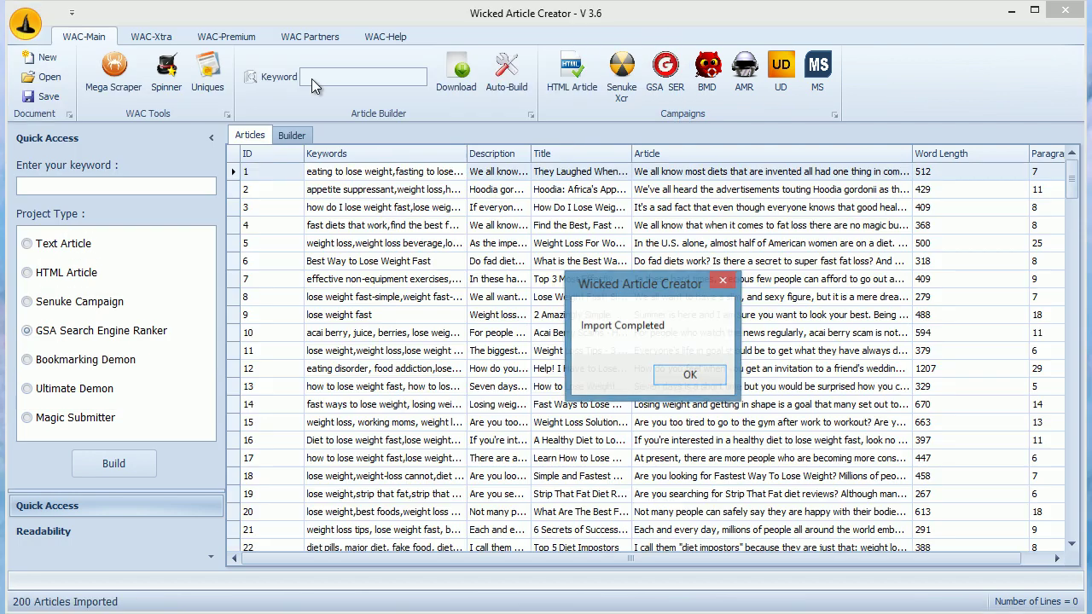
click(692, 375)
- Open Settings from the WAC-Xtra tab and go to its Auto-Build page
click(162, 35)
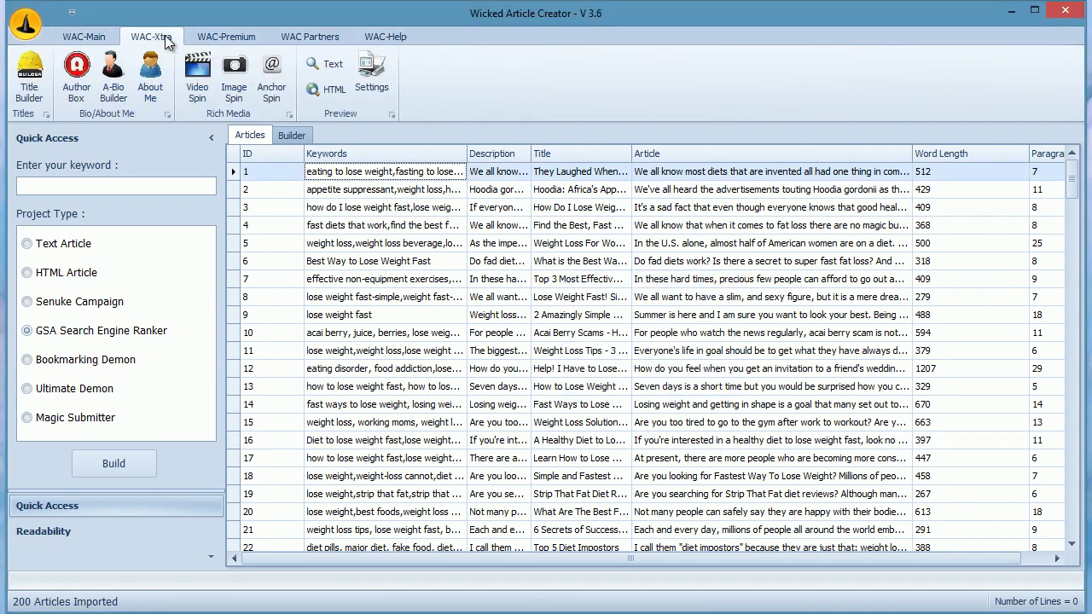
click(388, 83)
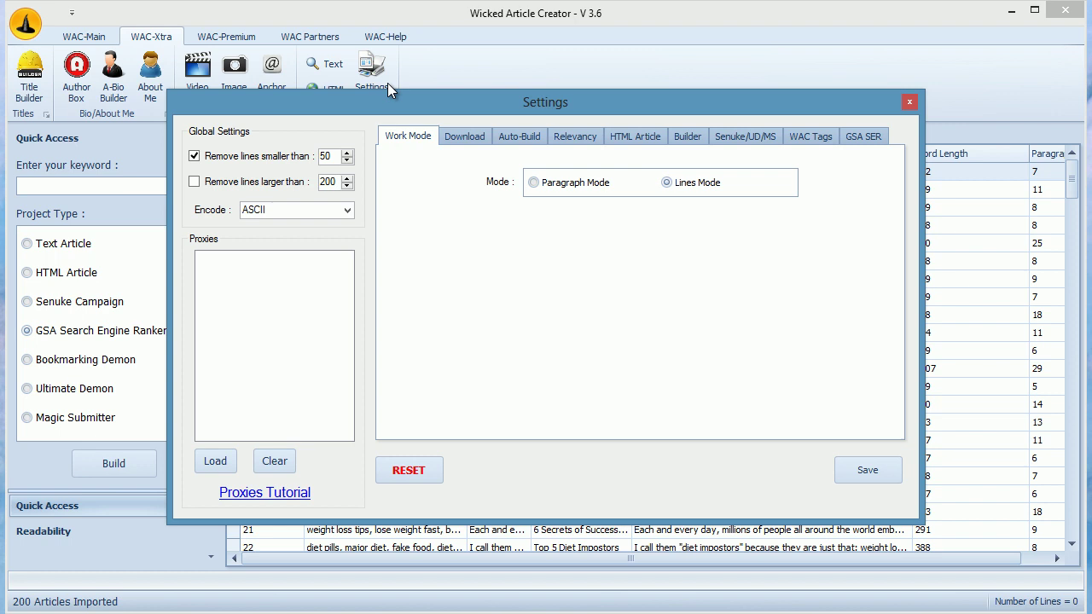
click(534, 136)
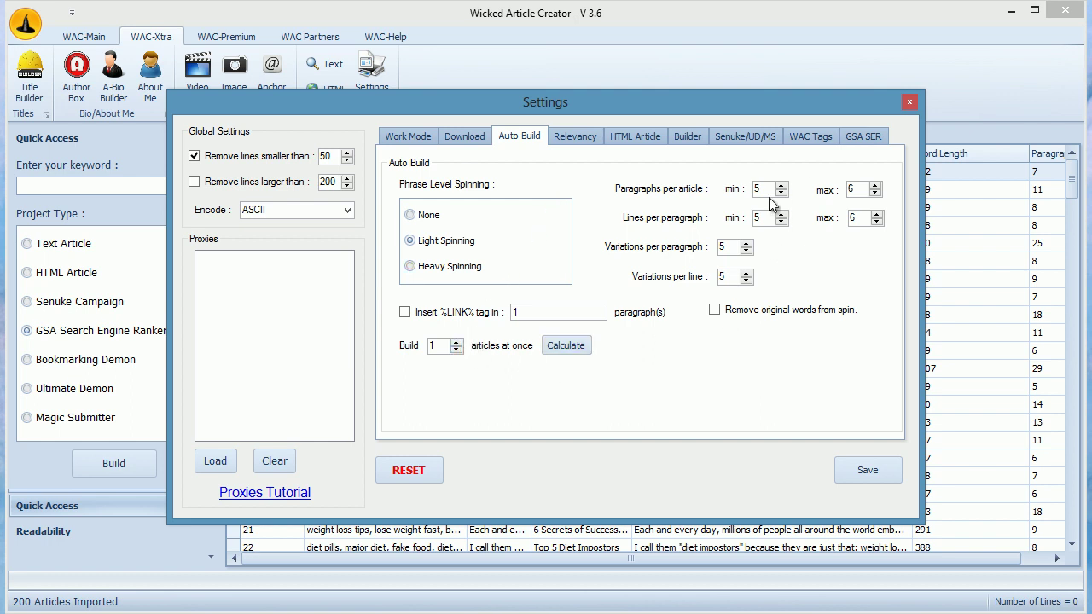
- Set auto-build to 5 articles with a maximum of 8 paragraphs
double_click(442, 344)
text(5)
double_click(857, 190)
text(8)
click(761, 217)
click(729, 278)
- Enable inserting the %LINK% tag in paragraphs 1,2,3
click(466, 313)
click(550, 313)
text(,2)
double_click(550, 312)
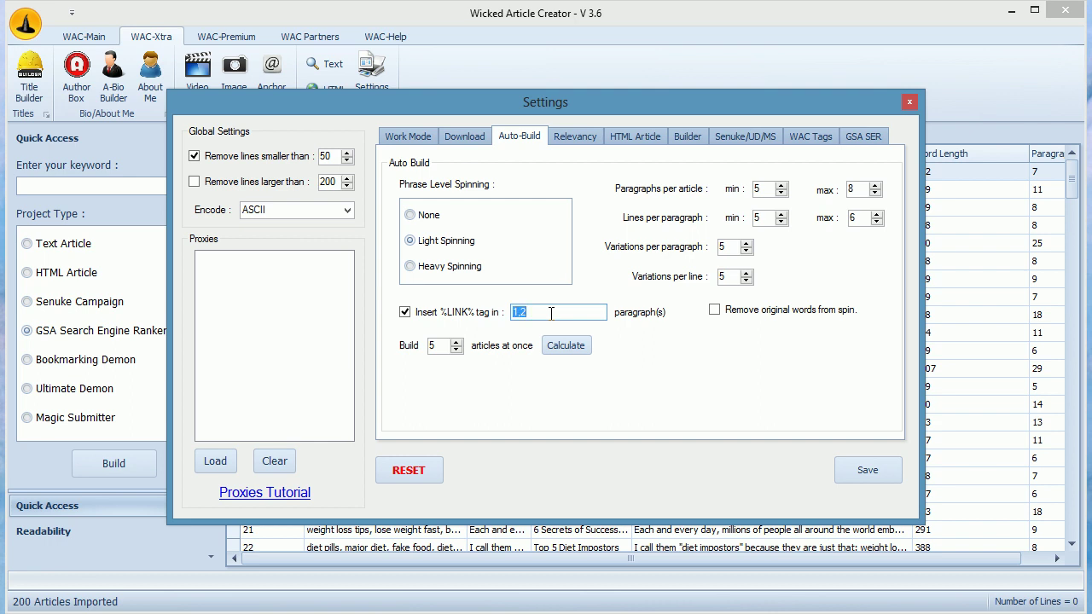
click(550, 313)
text(,3)
- Save the auto-build settings and enter 'lose weight fast' as the keyword on WAC-Main
click(437, 345)
click(877, 464)
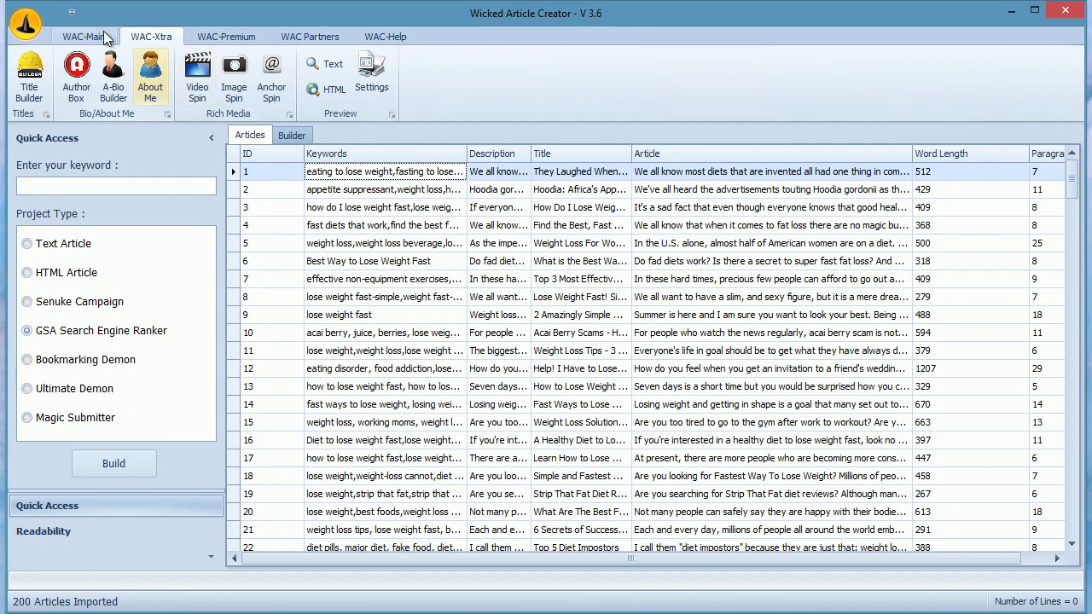
click(96, 36)
click(152, 182)
text(lose weight fast)
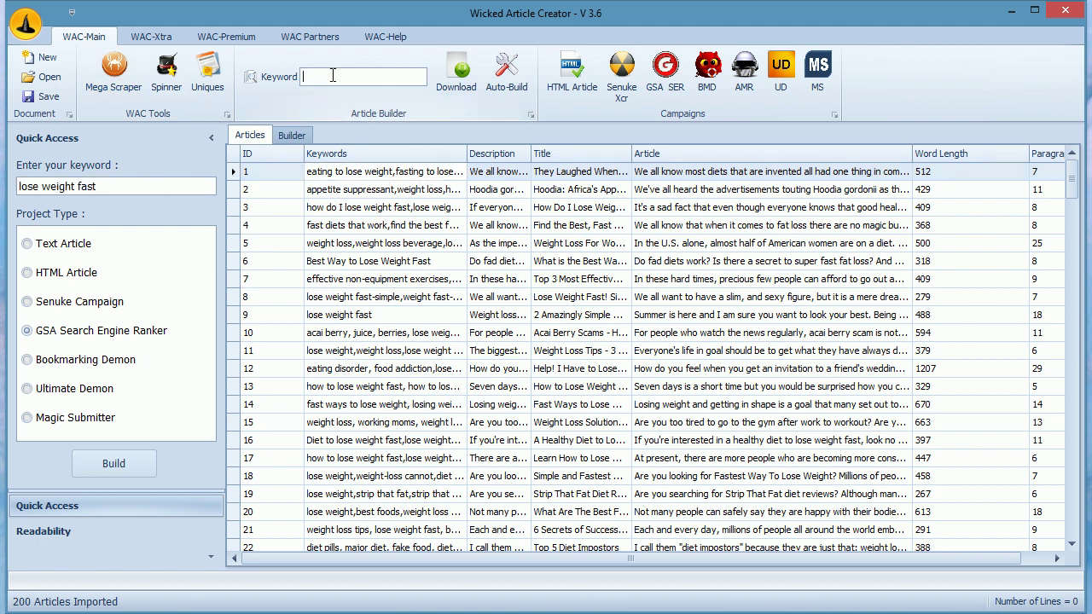
text(lose weight fast)
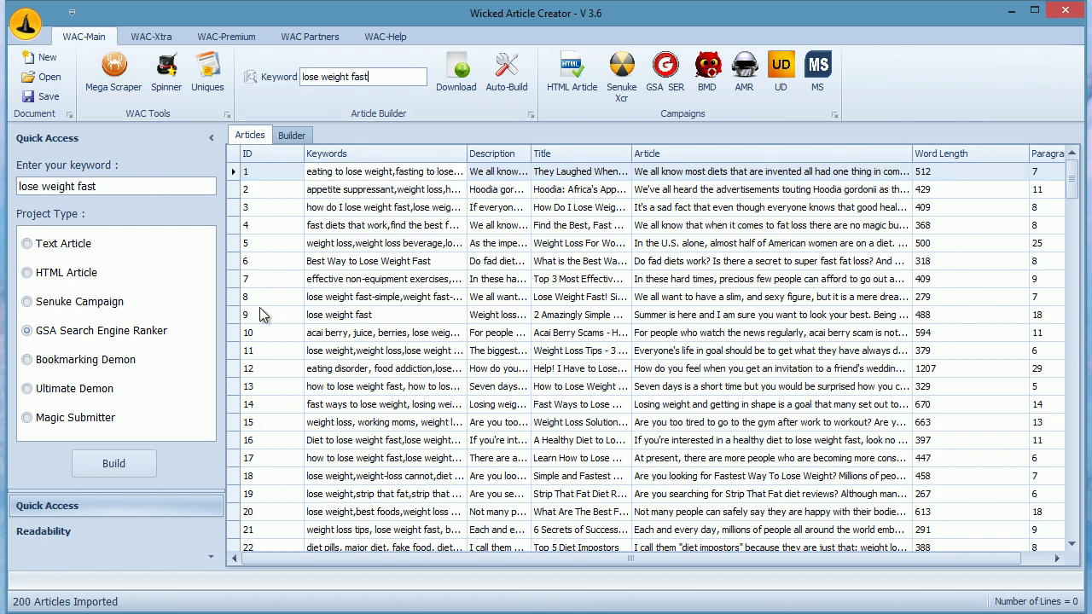
- Set the readability level to Tier 2 Content
click(118, 532)
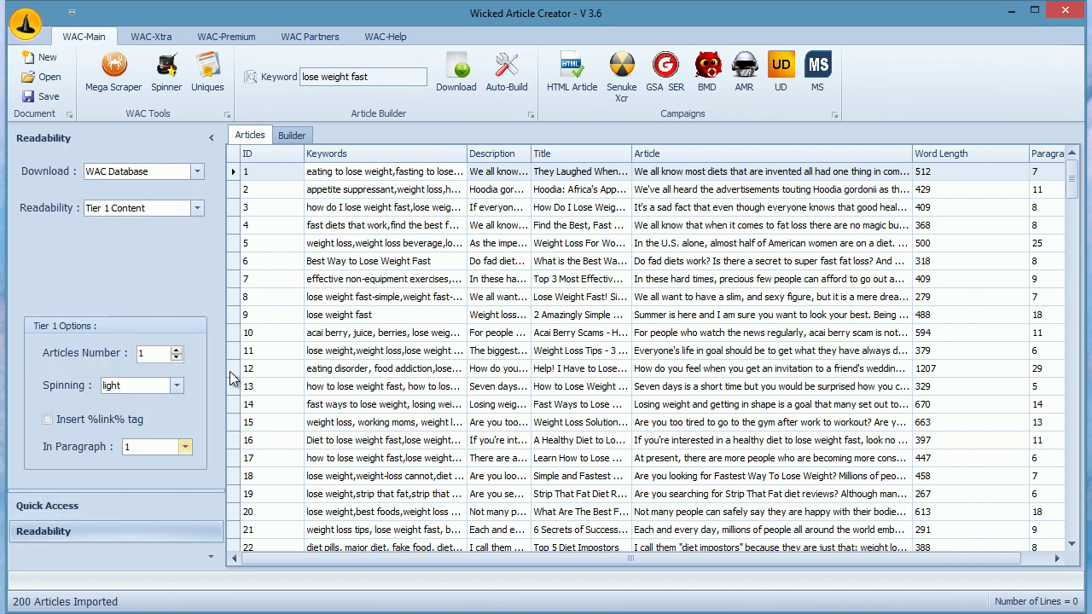
click(197, 209)
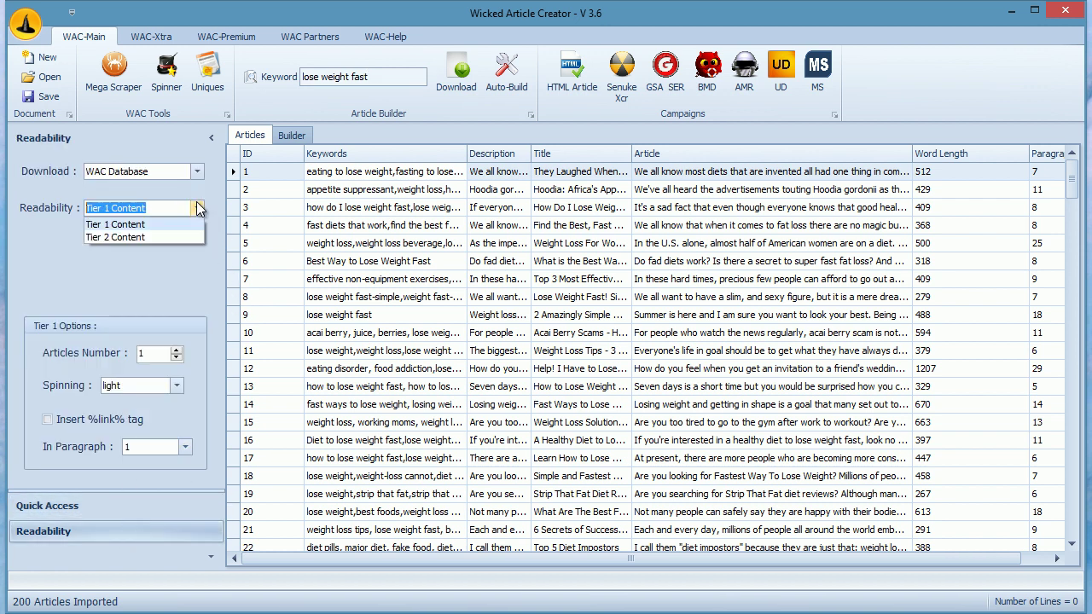
click(181, 269)
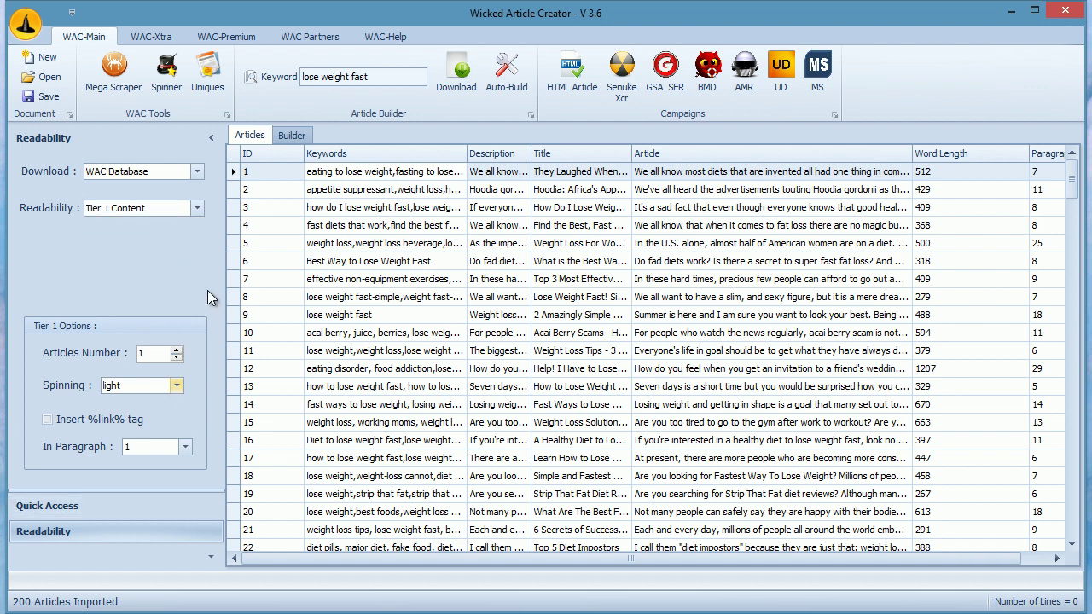
click(200, 208)
click(178, 237)
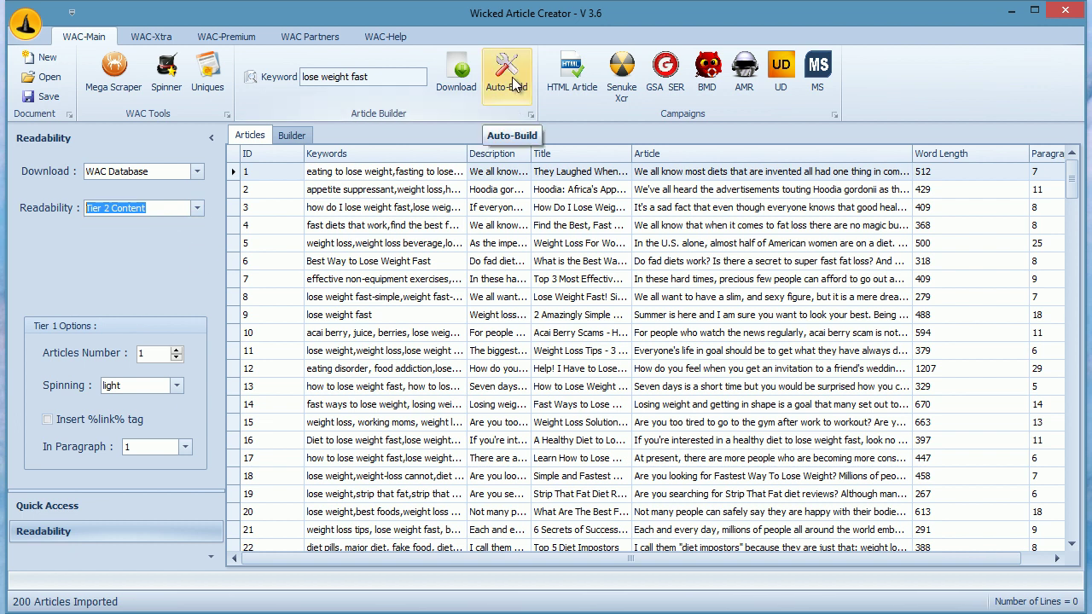
- Add the imported articles' 4292 lines to the builder and view them
right_click(509, 207)
click(571, 319)
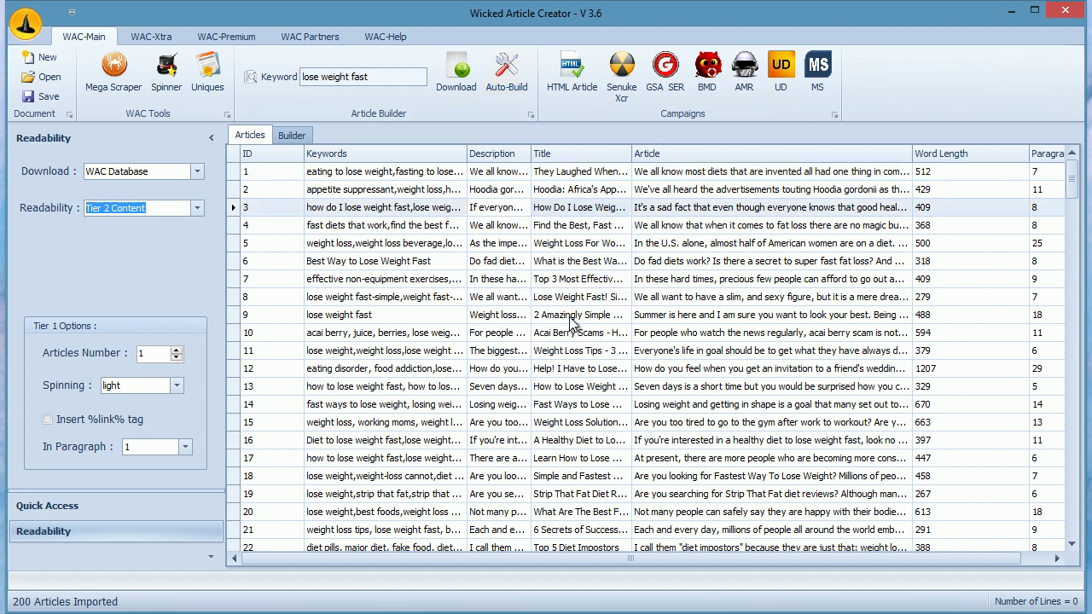
click(292, 136)
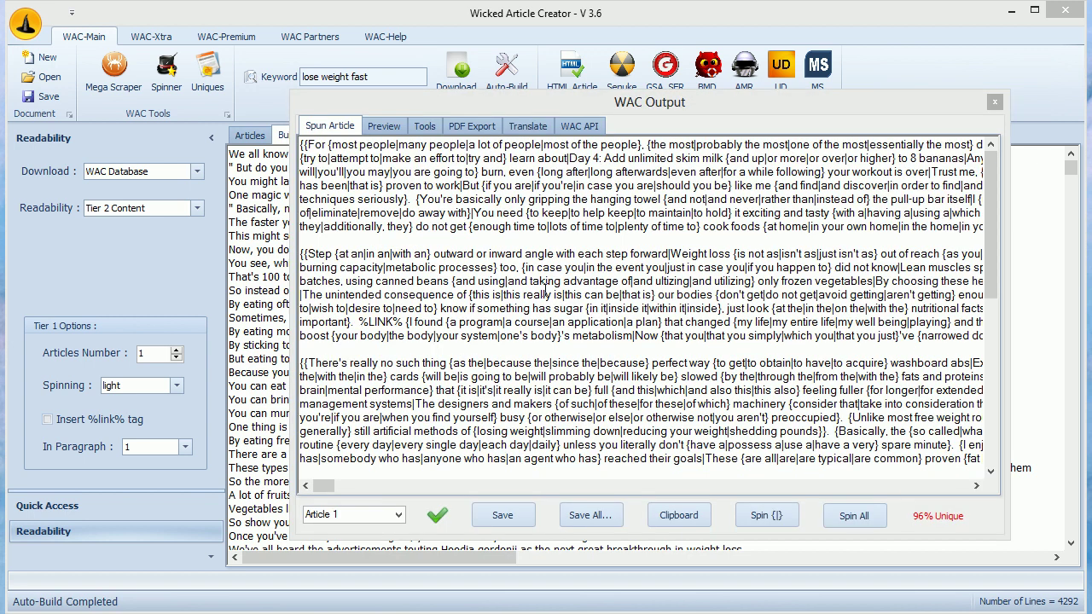
- Browse the five built articles in WAC Output and reposition the window
click(397, 514)
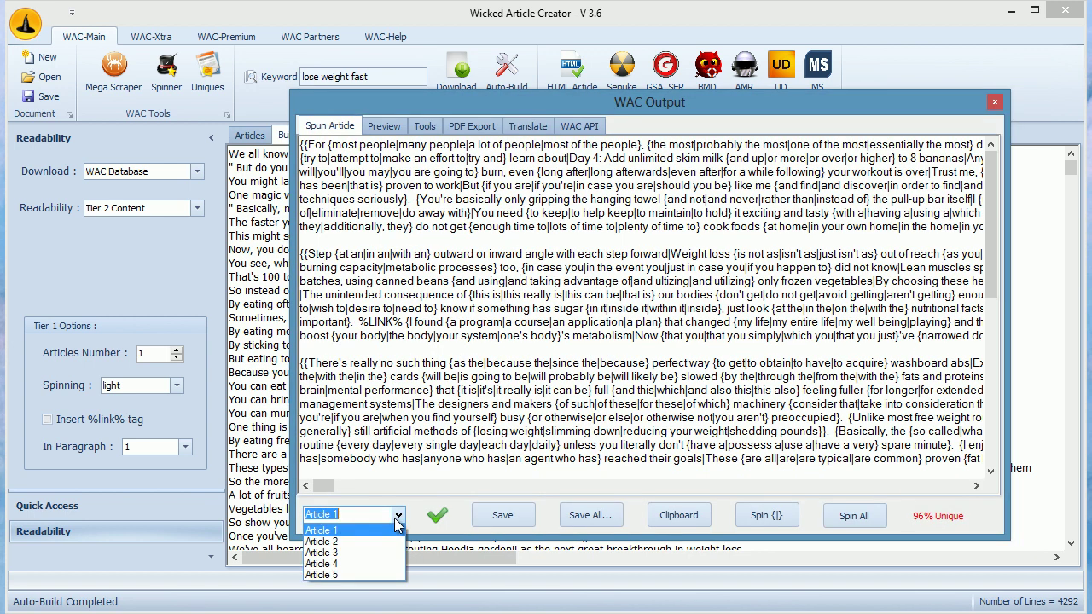
click(597, 293)
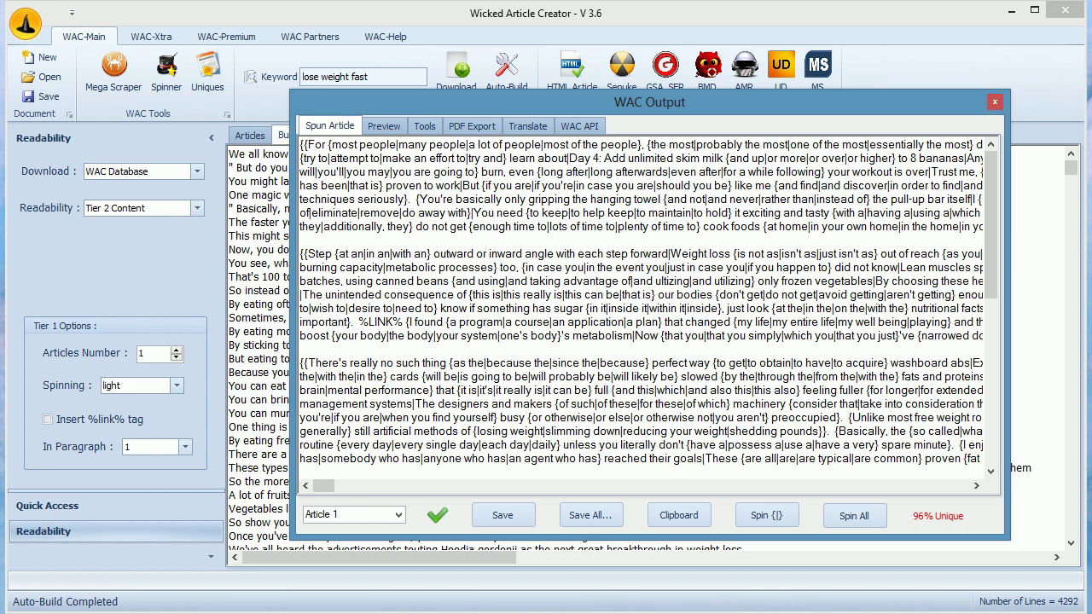
drag(616, 111, 536, 103)
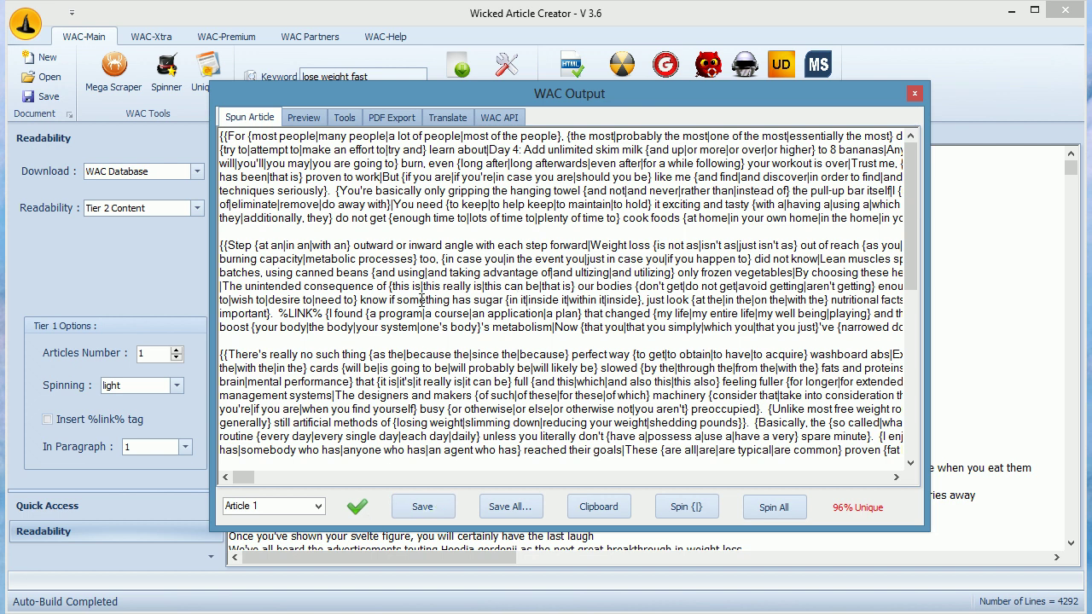
- Copy Article 1's spun text to the clipboard and preview a re-spun version
click(318, 505)
click(512, 467)
click(318, 506)
click(599, 505)
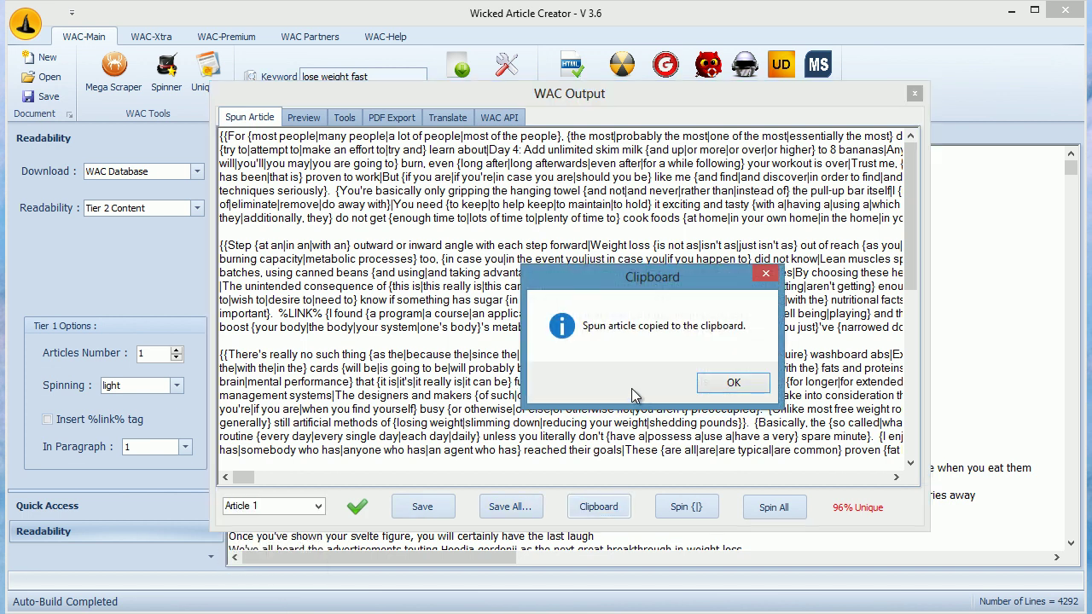
click(732, 382)
click(698, 509)
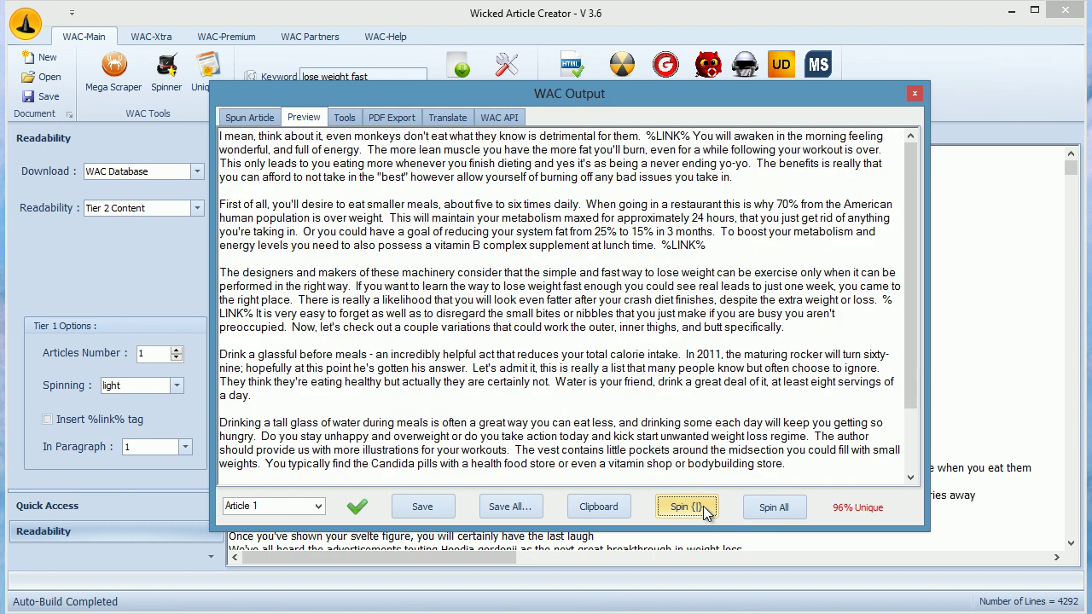
- Spin all five articles with Spin All and keep All Spun as the shown output
click(786, 509)
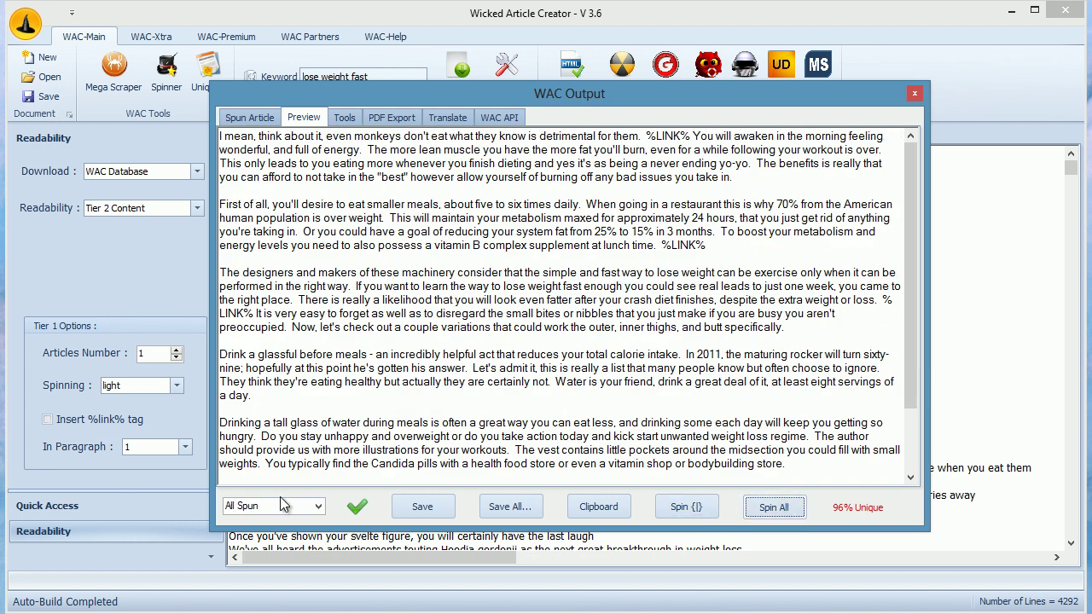
click(317, 507)
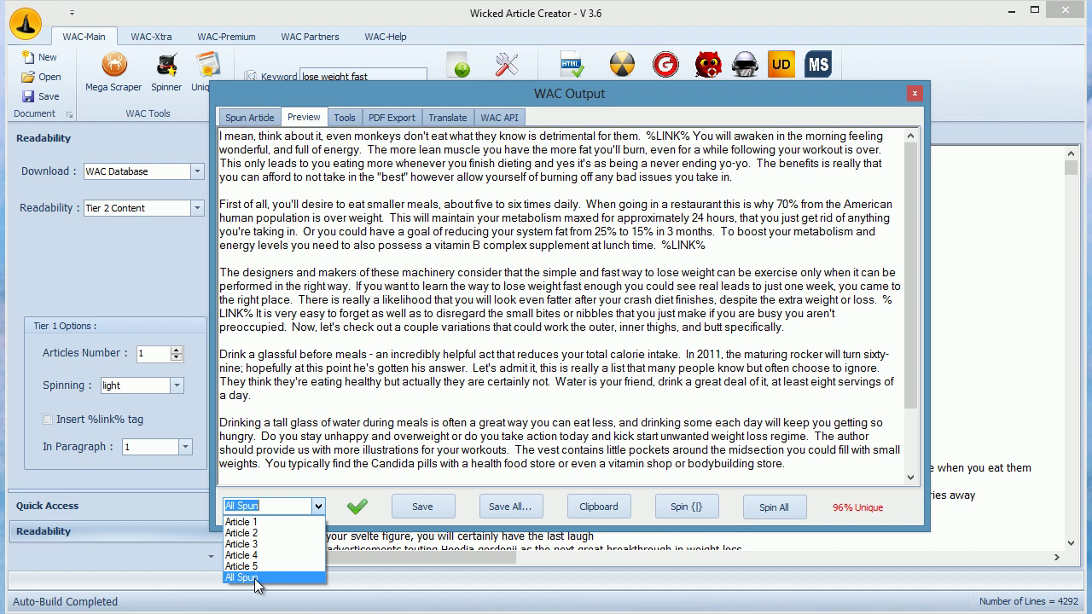
click(252, 577)
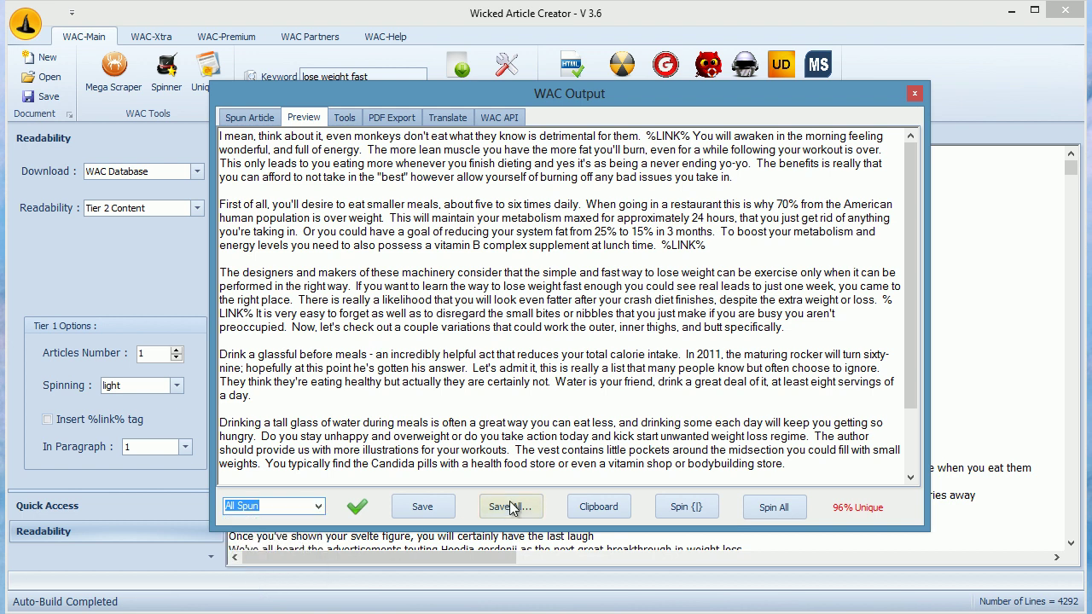
click(345, 118)
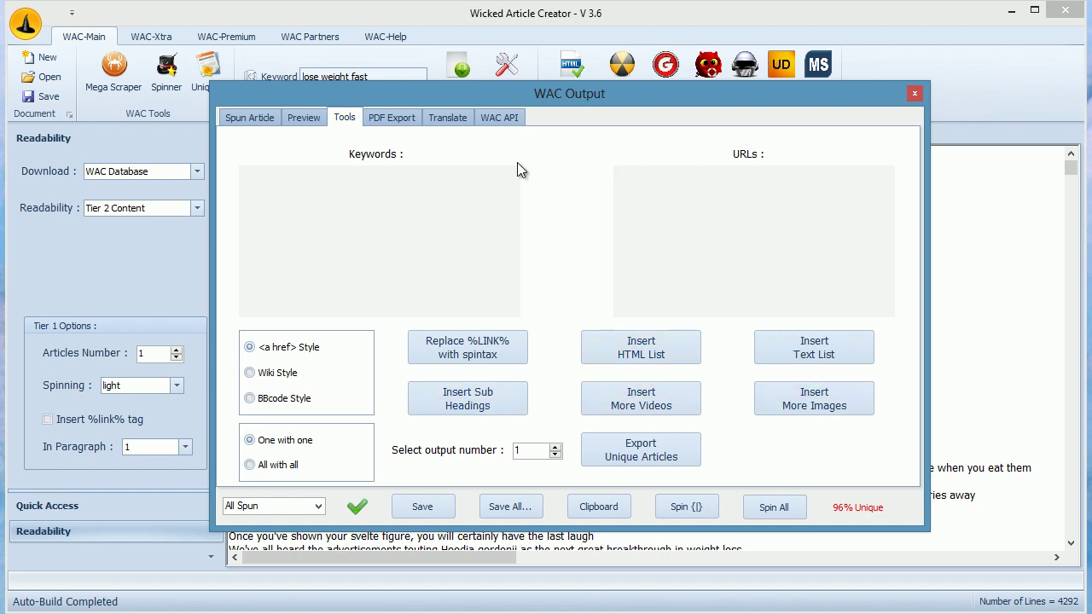
- Raise the output number of unique articles to 11, then view the PDF Export options
drag(523, 96, 507, 128)
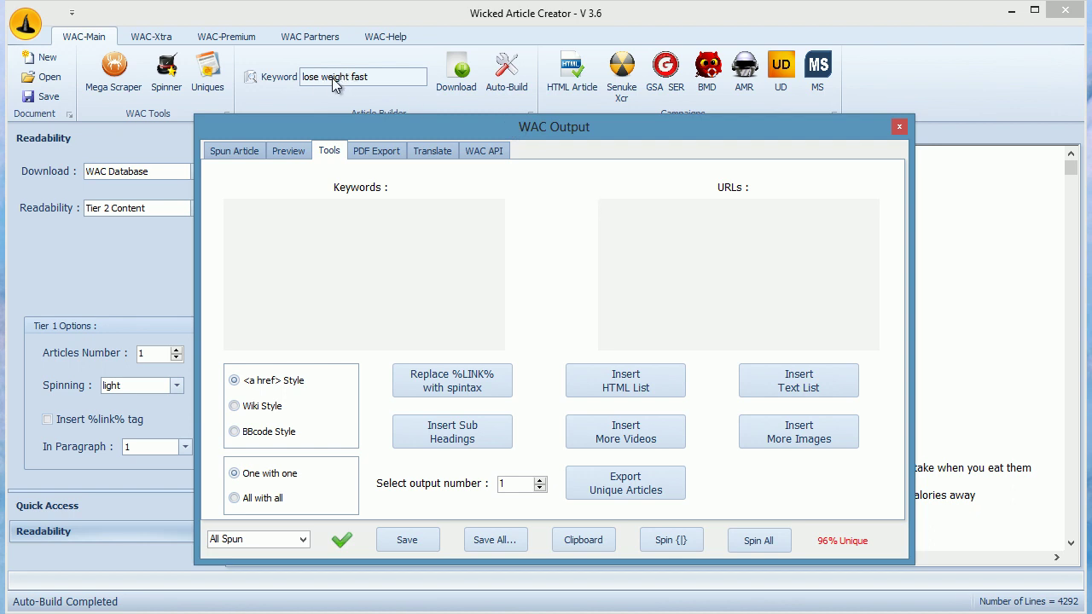
click(235, 151)
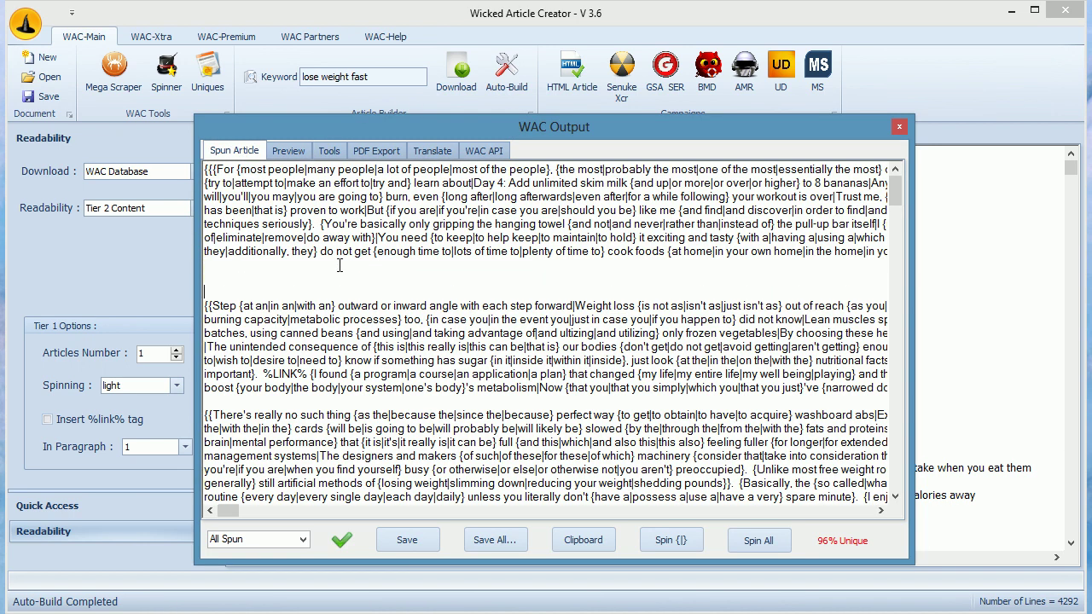
click(329, 151)
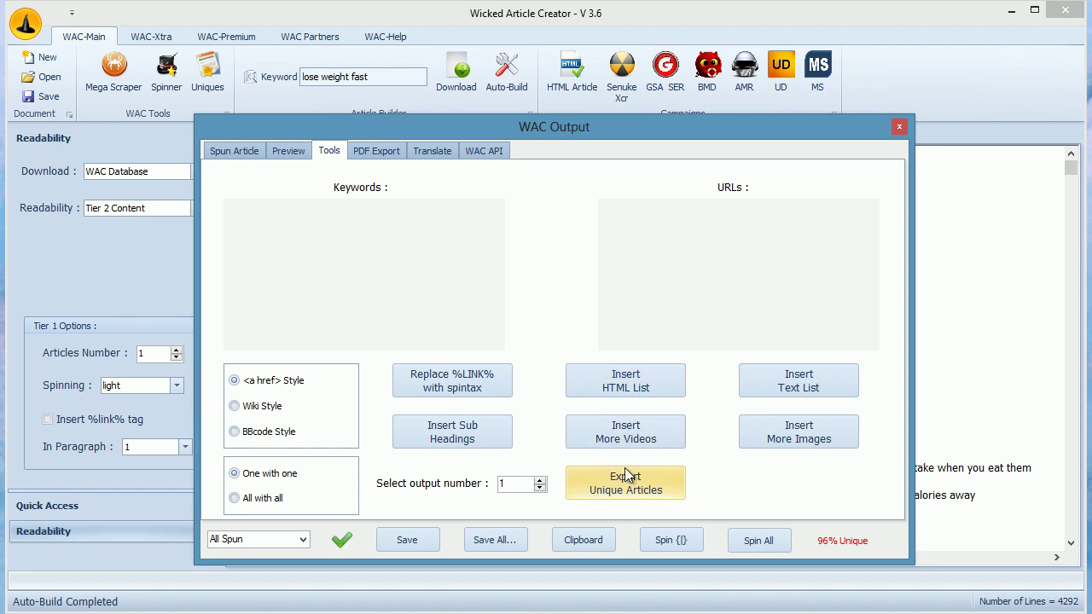
double_click(539, 480)
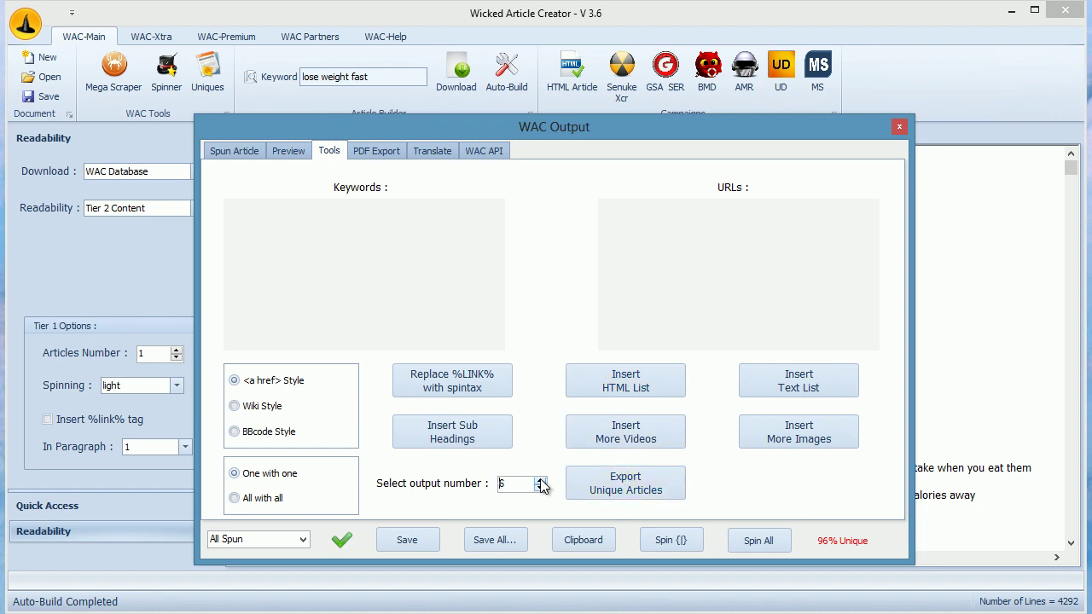
click(539, 480)
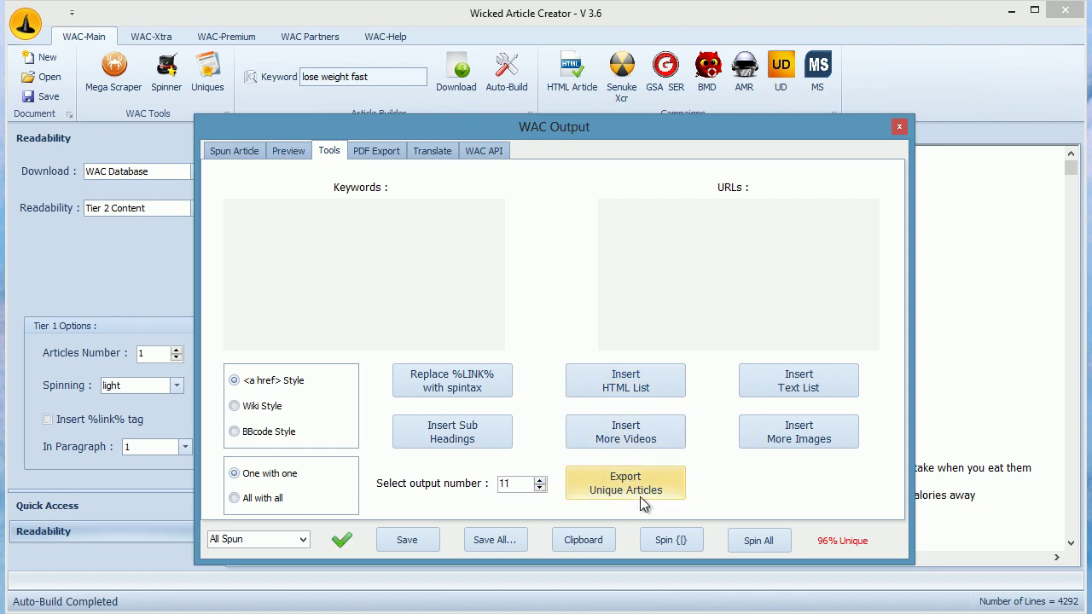
click(380, 152)
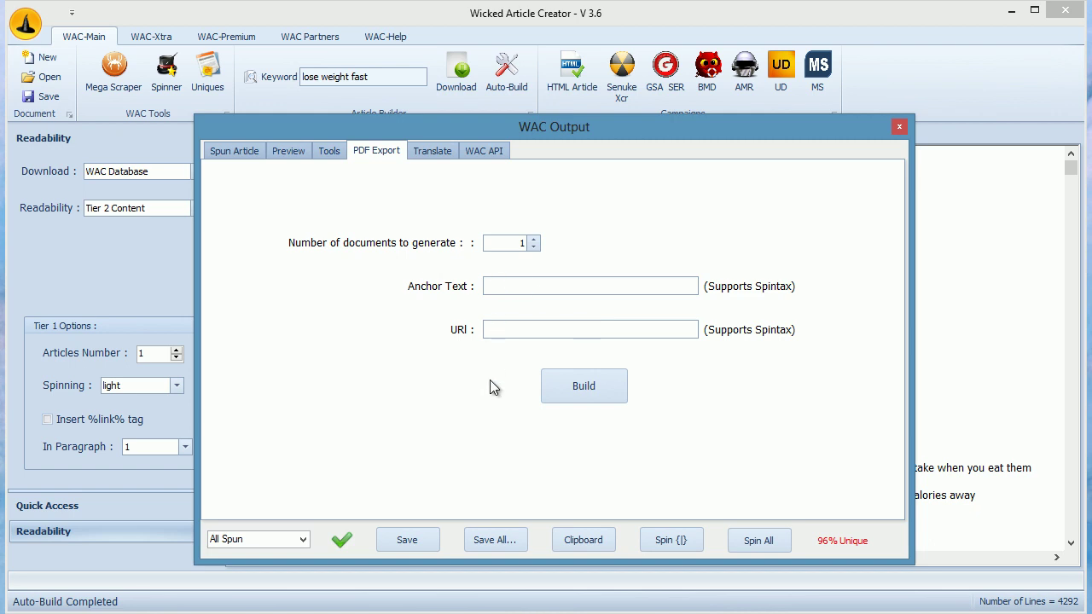
- Look at the WAC API tab, then close the WAC Output window
click(490, 151)
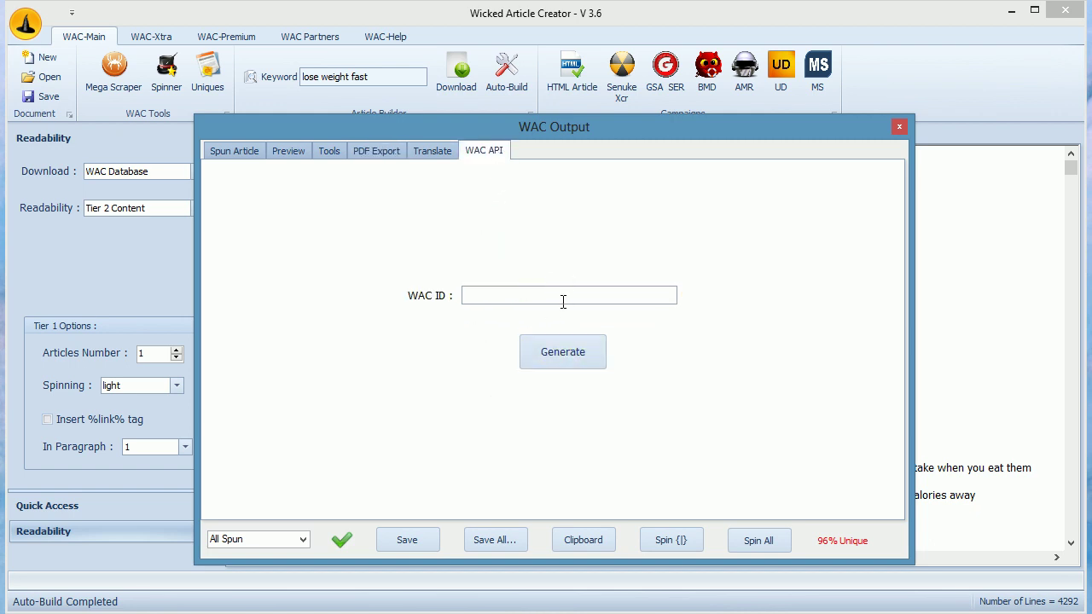
click(899, 126)
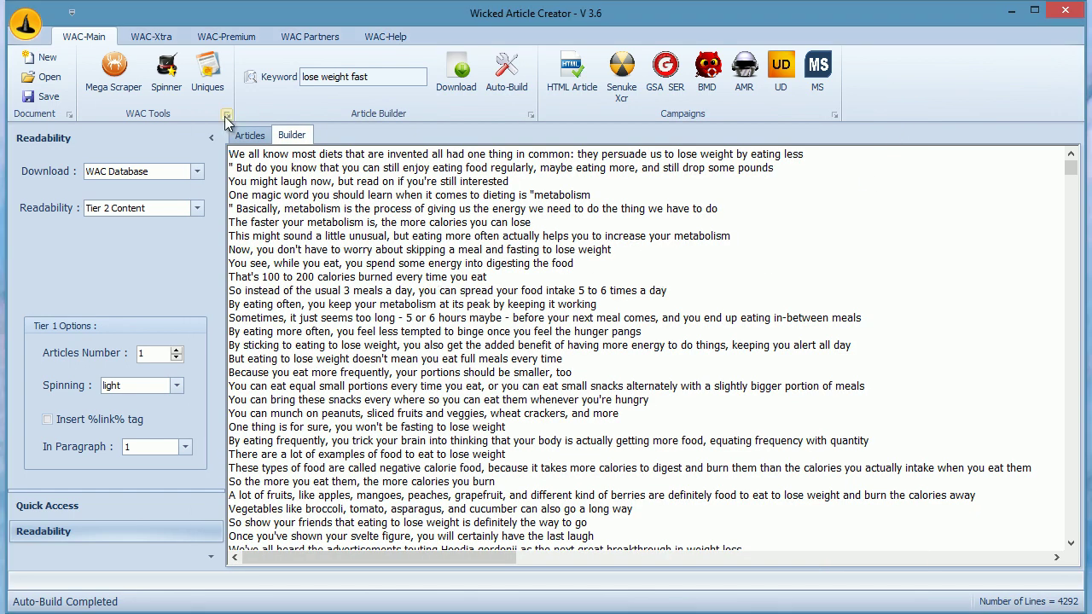
click(151, 36)
click(371, 77)
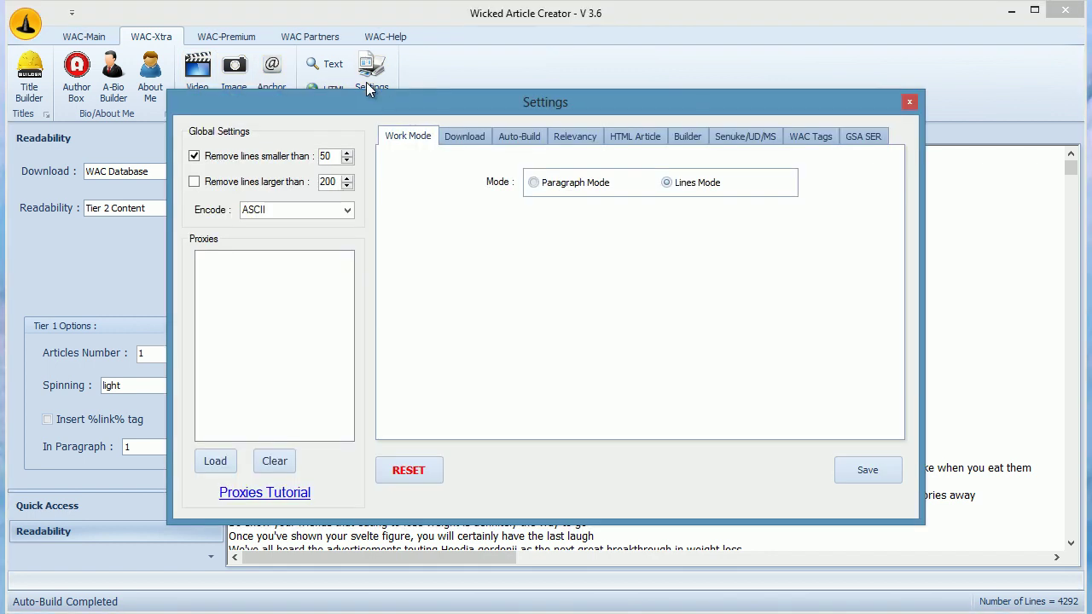
click(631, 138)
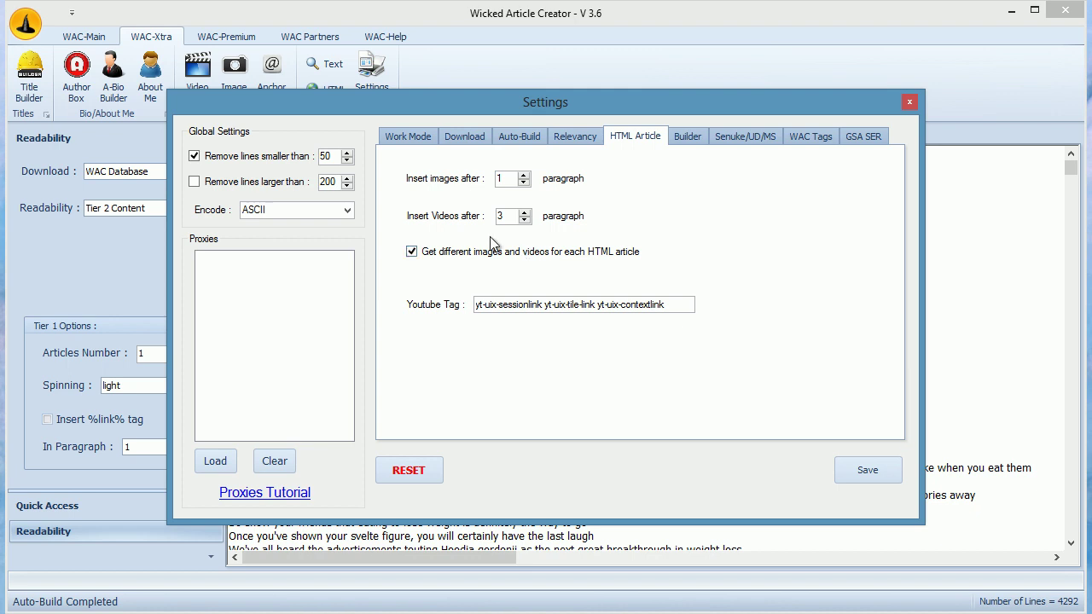
click(537, 137)
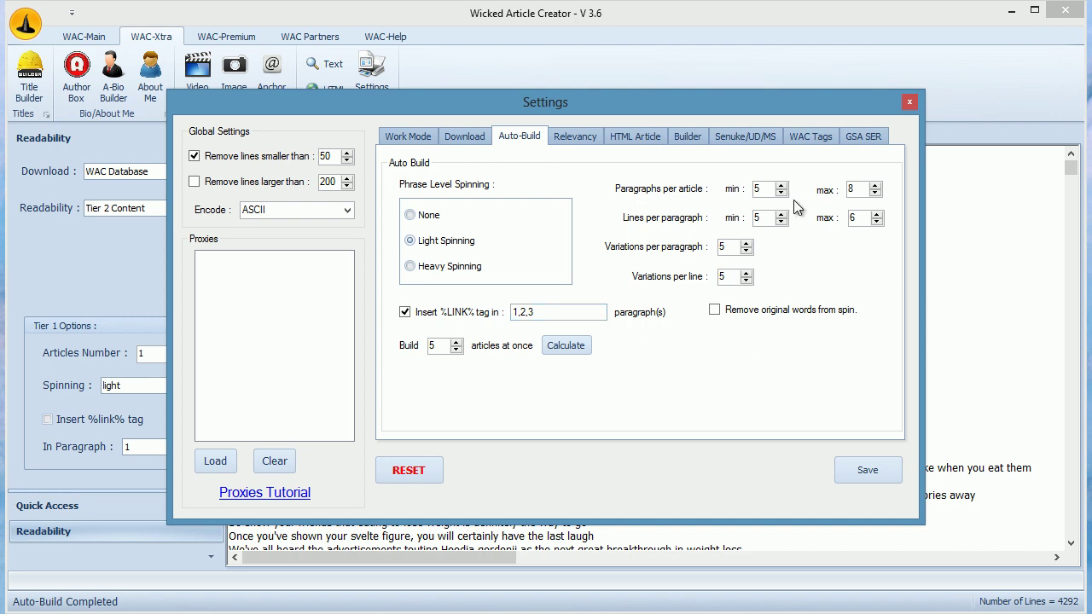
click(875, 468)
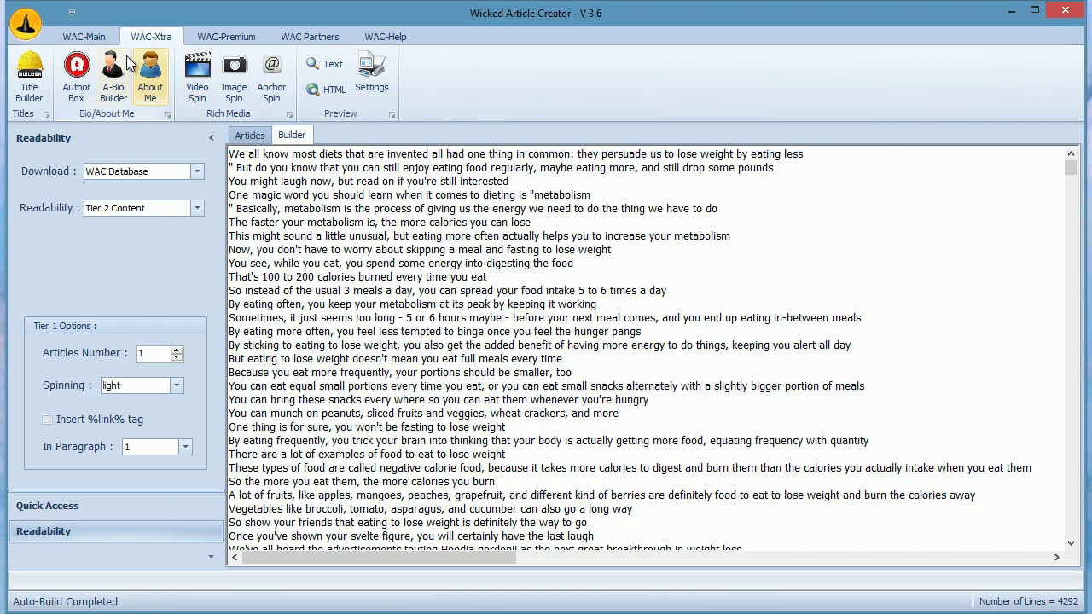
- Build a spun HTML article with image and YouTube tags, then review its text and Tools
click(104, 39)
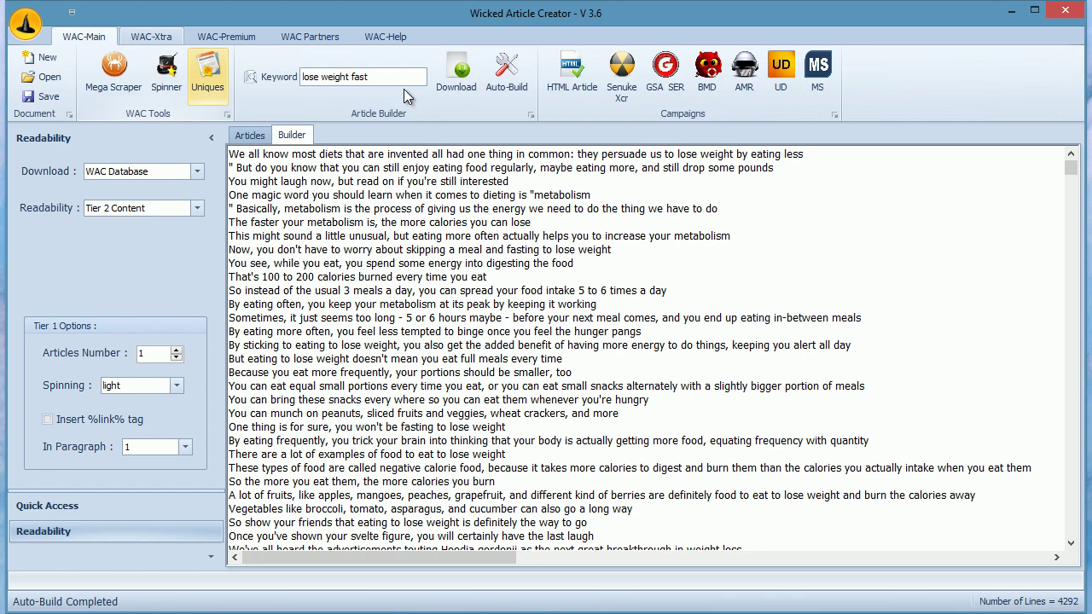
click(572, 89)
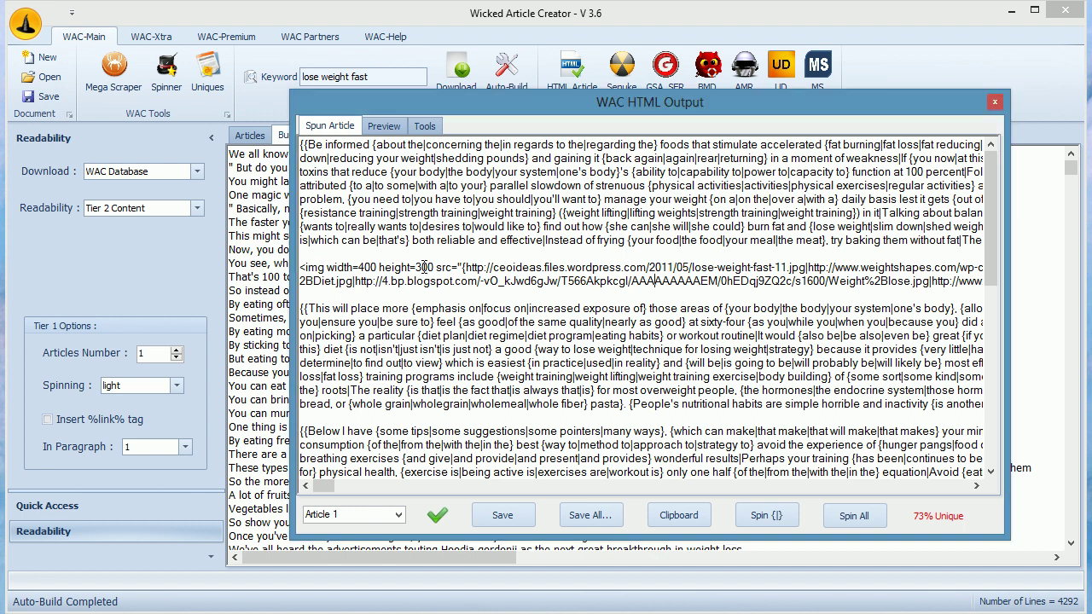
scroll(443, 292, down, 3)
click(422, 127)
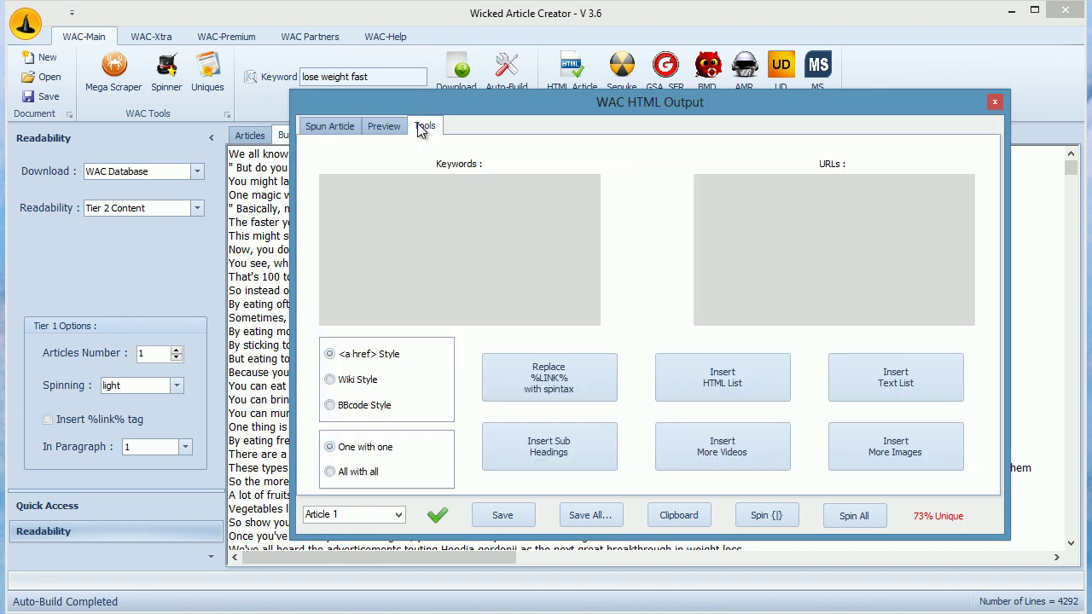
click(330, 128)
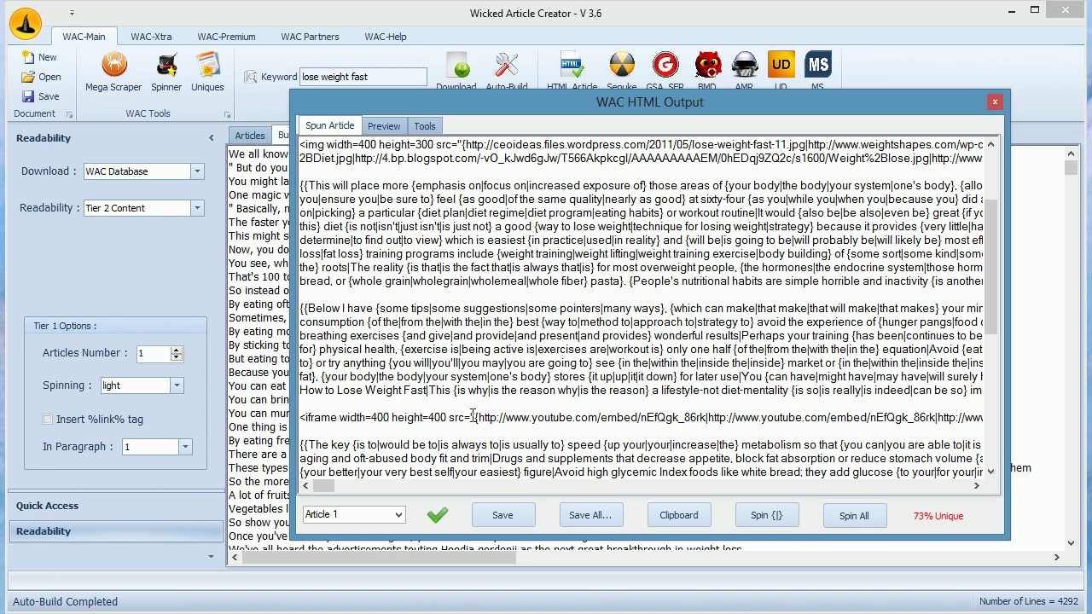
- Close the HTML output, set readability to Tier 1 Content, and add the 4292 lines to the builder
click(995, 101)
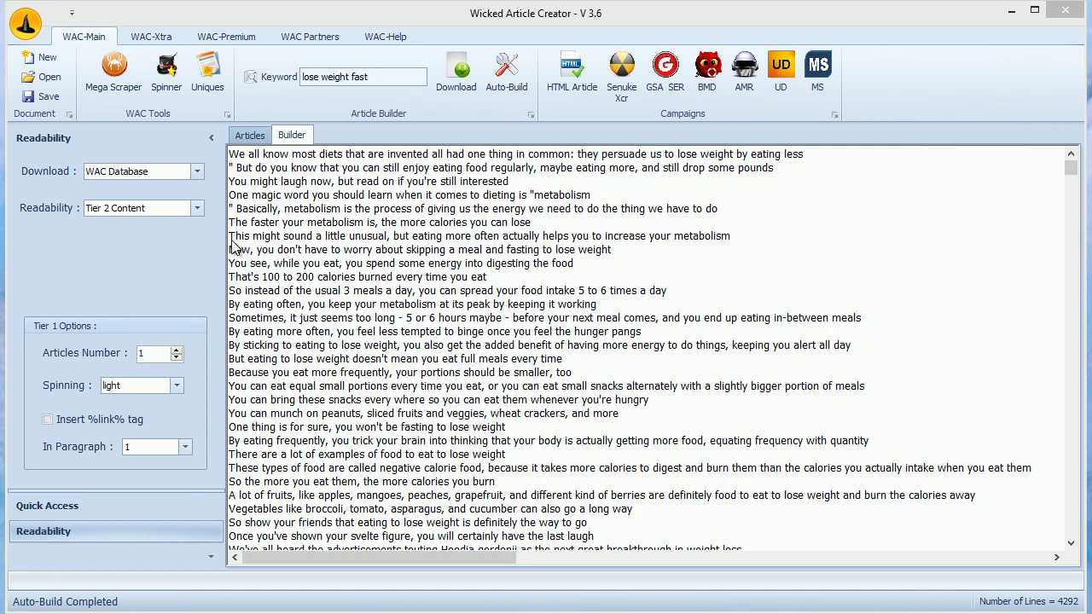
click(197, 208)
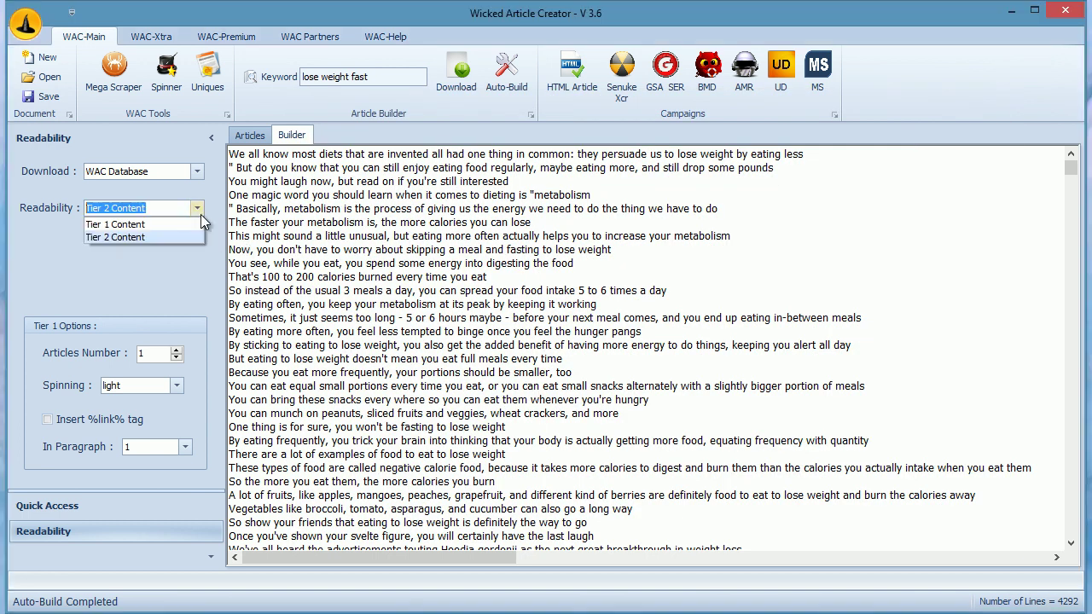
click(115, 224)
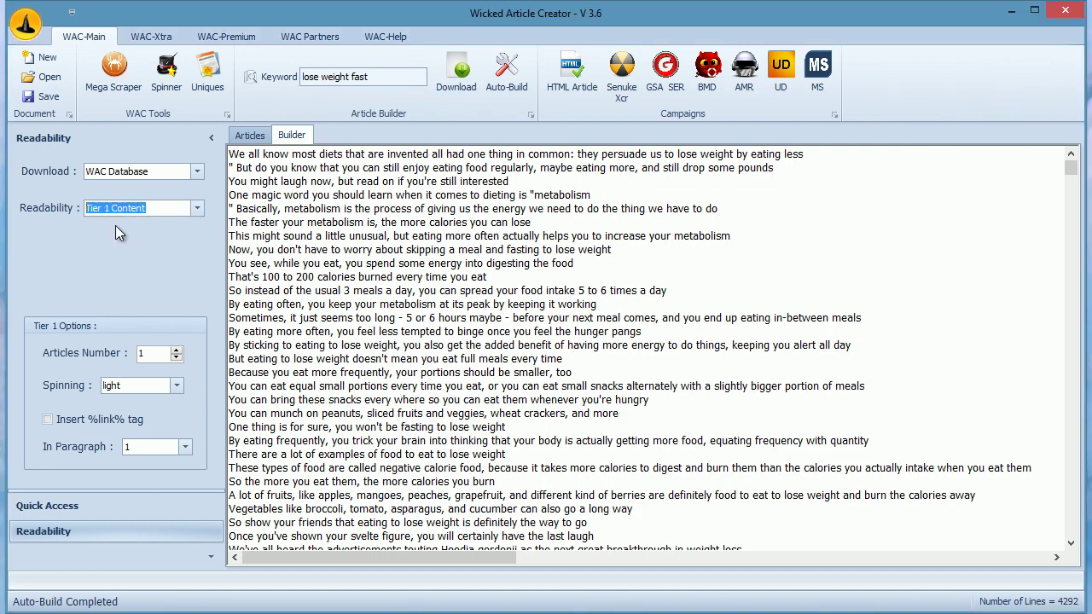
click(51, 506)
click(61, 531)
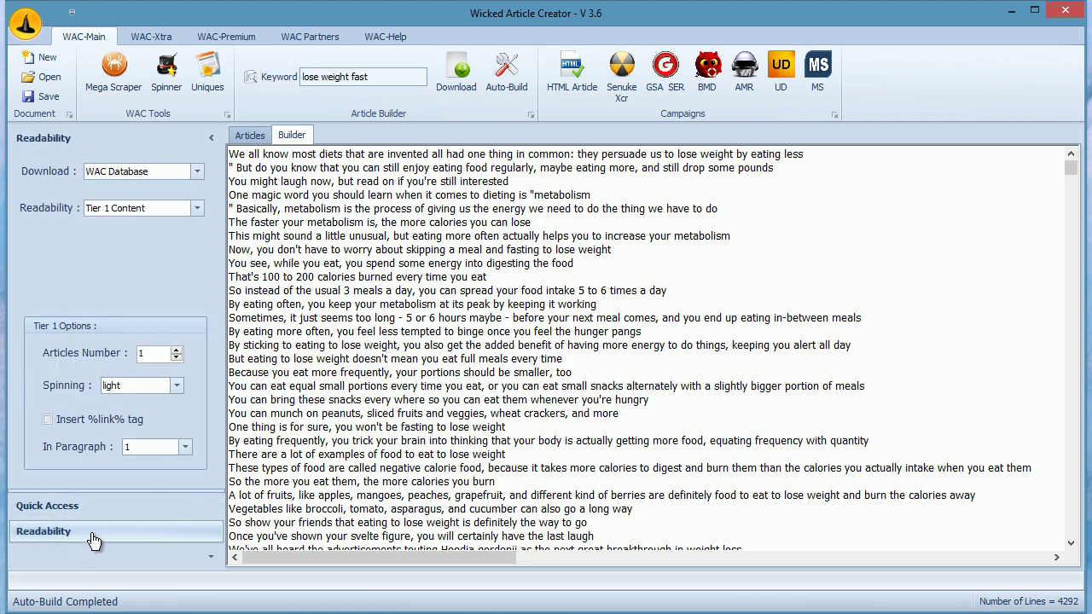
click(89, 533)
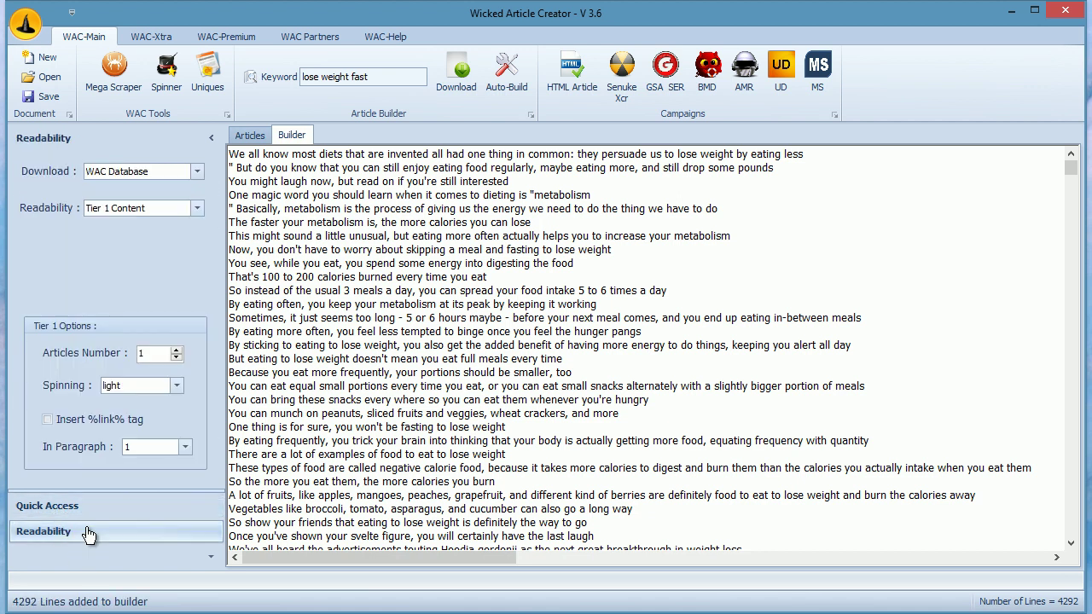
- Review the Tier 1 Options: article count, spinning level and which paragraph gets the link
double_click(196, 212)
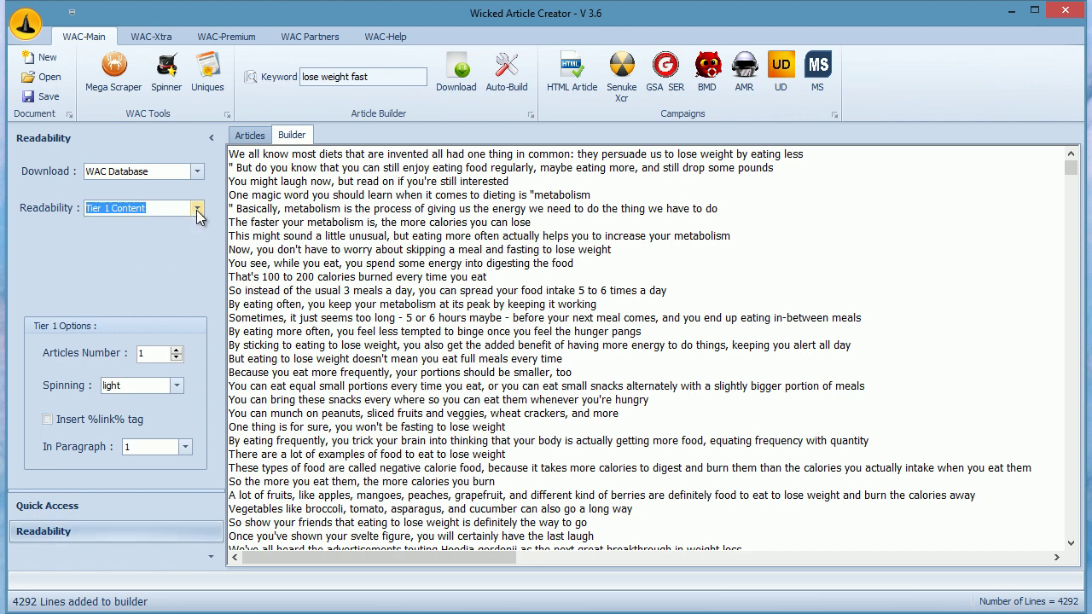
click(159, 358)
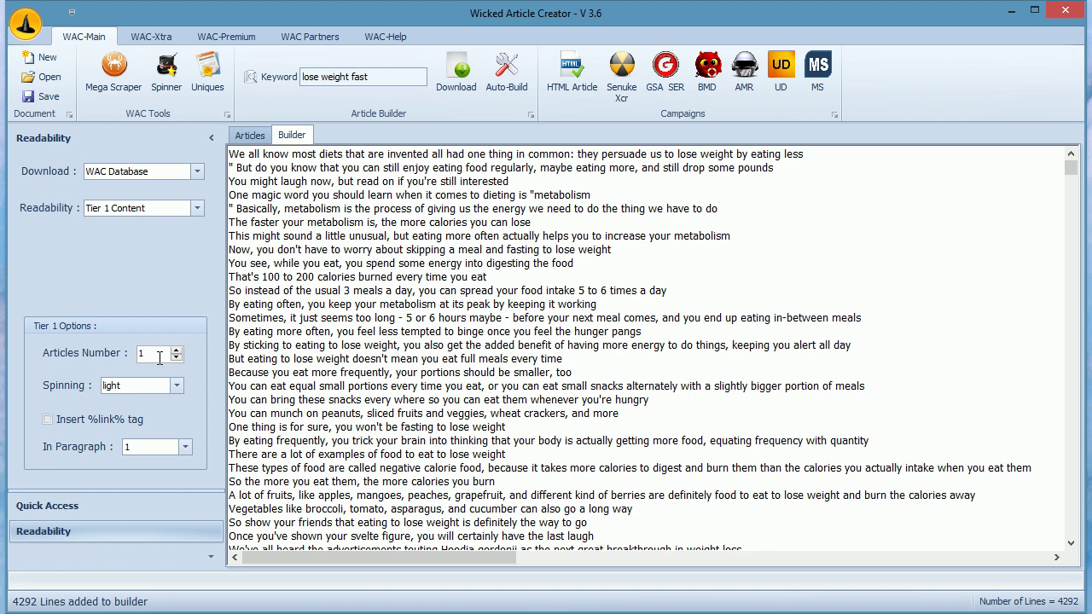
click(177, 386)
click(185, 447)
click(188, 445)
- Build a spun Text Article from the Quick Access options
click(47, 506)
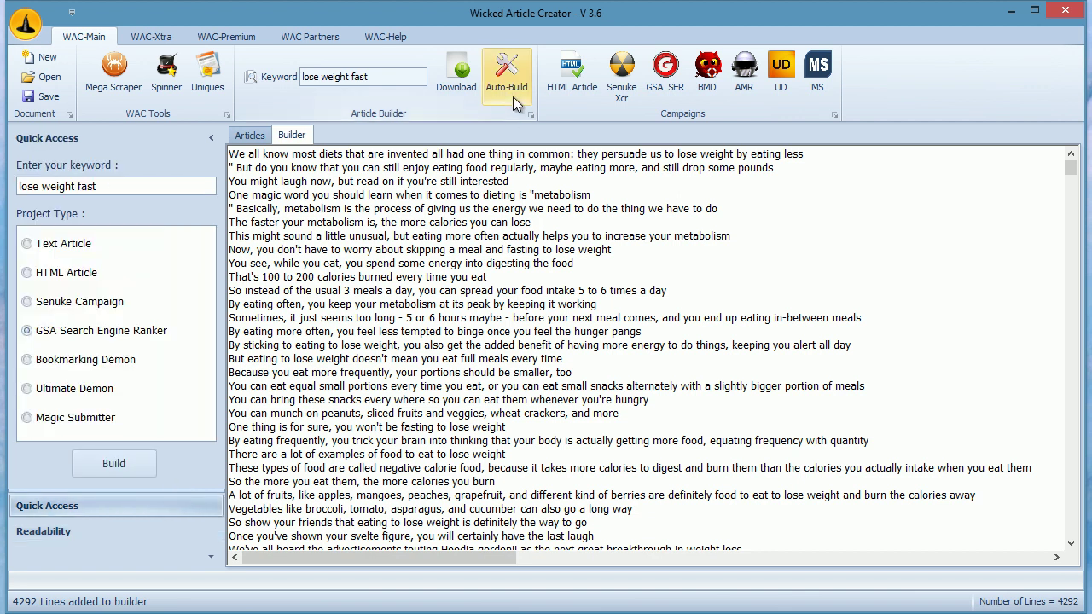
click(66, 243)
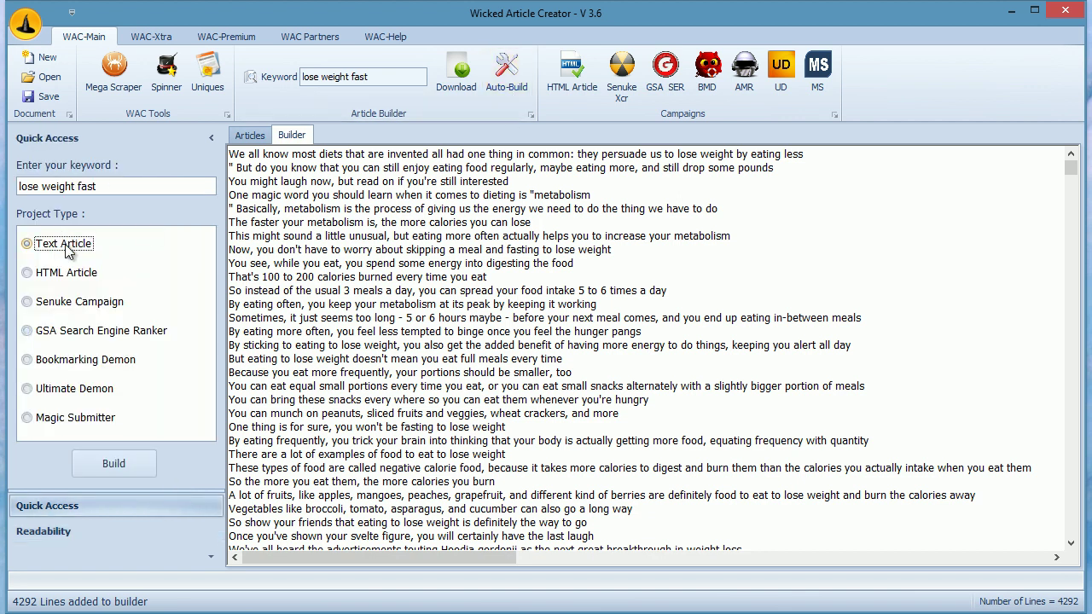
click(134, 465)
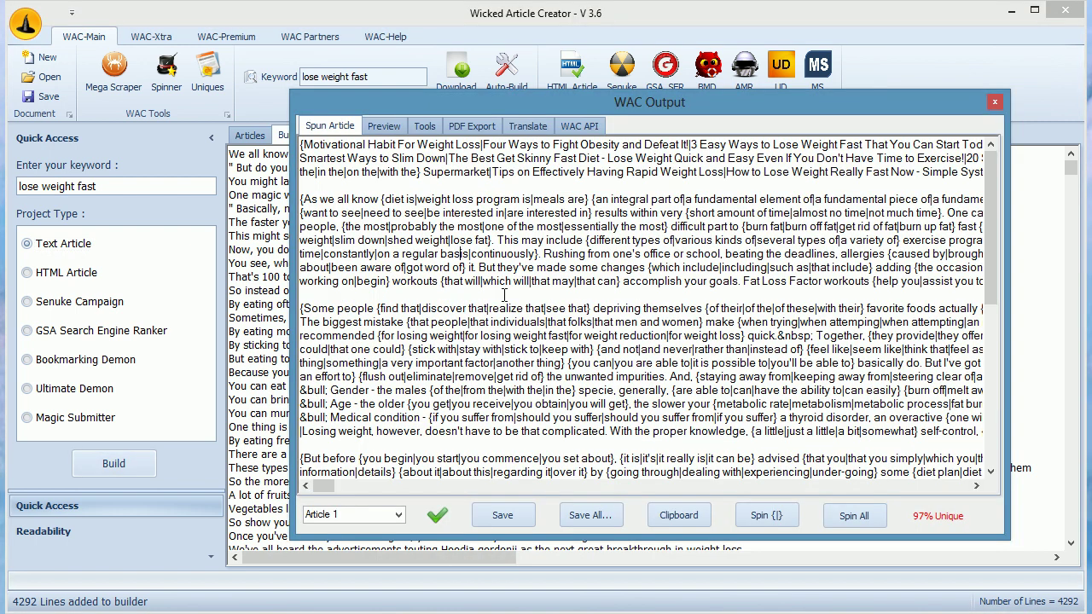
- Preview the article and re-spin it three times until the Healthy Diet version appears
scroll(505, 295, down, 6)
scroll(505, 295, down, 3)
click(779, 515)
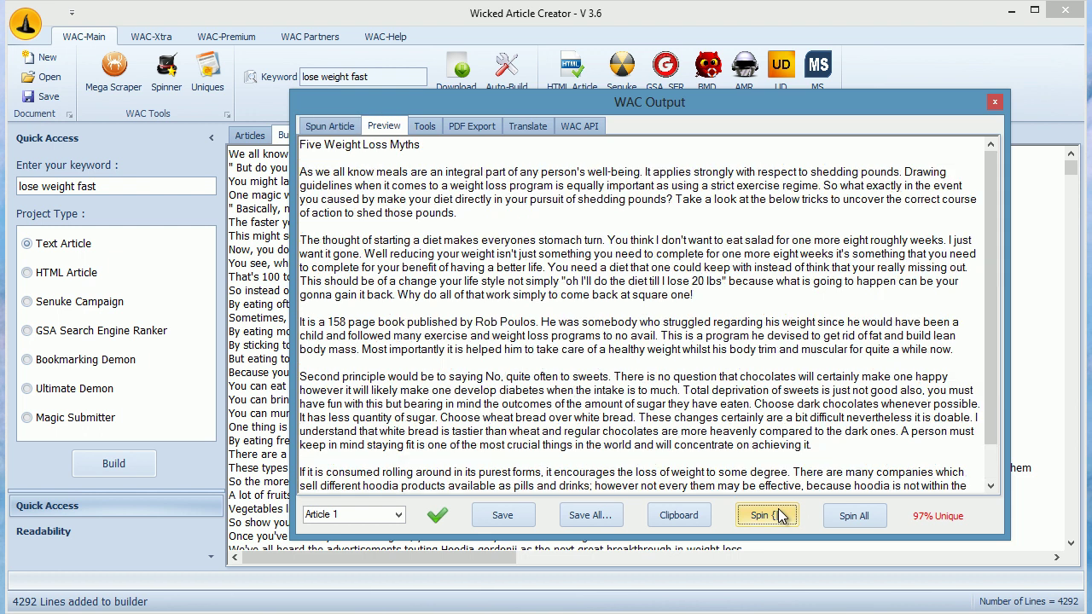
click(779, 514)
click(778, 514)
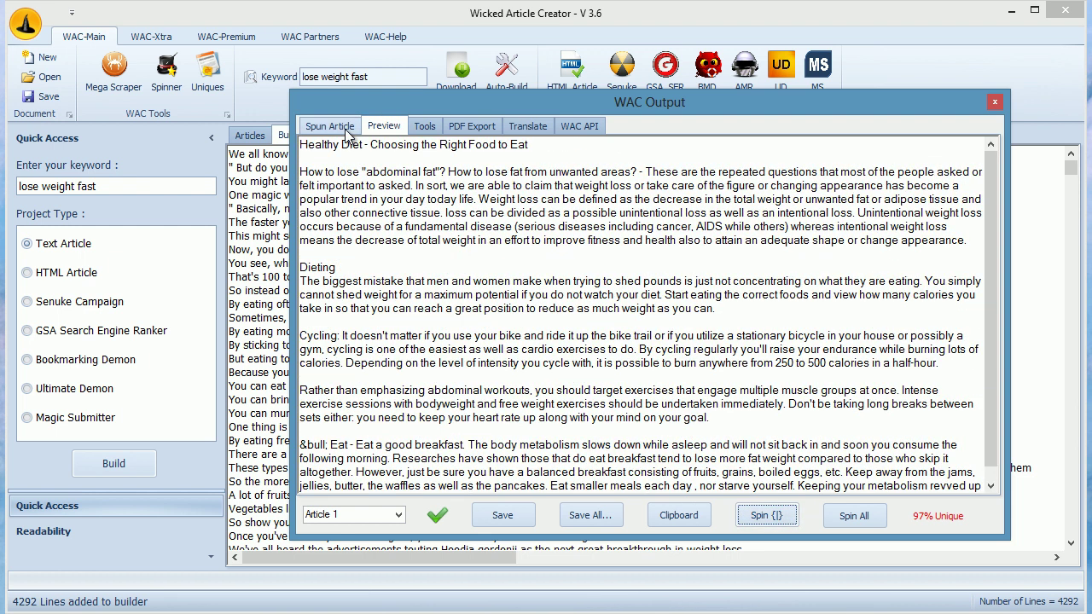